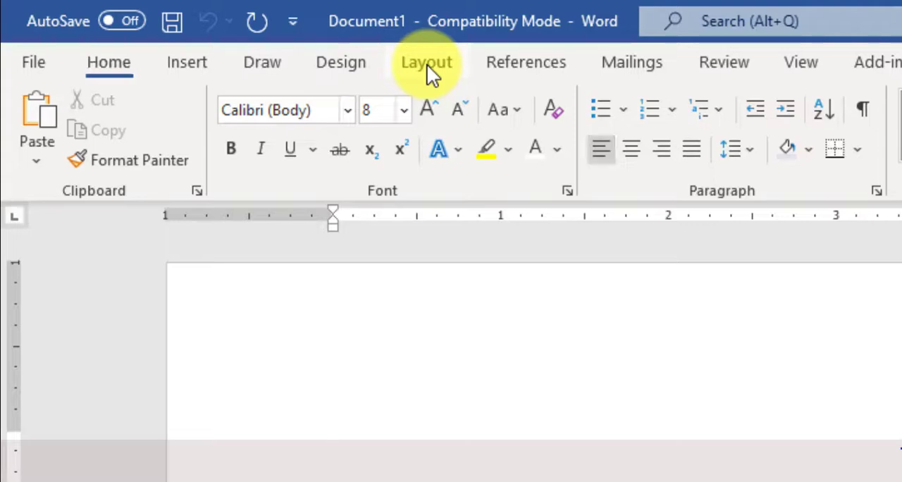
# Check that the paper size is A4 and set all page margins of the blank document to zero.
pyautogui.click(427, 64)
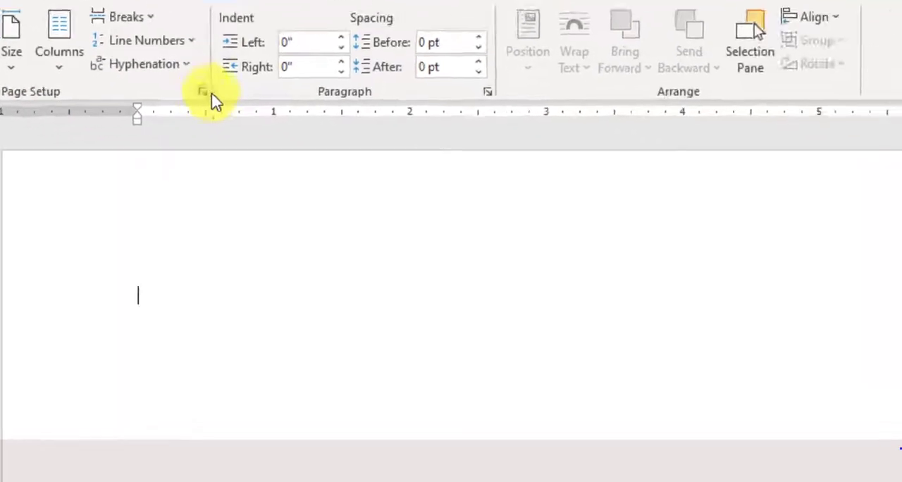
pyautogui.click(414, 190)
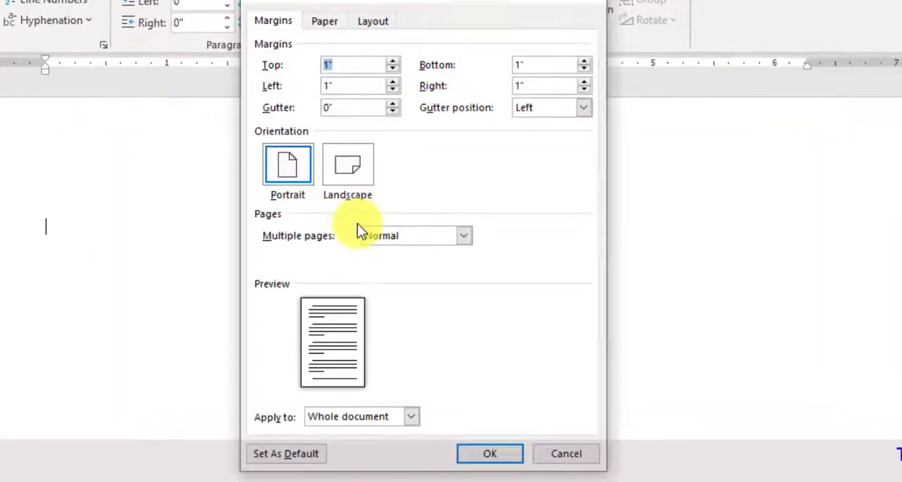
pyautogui.click(325, 22)
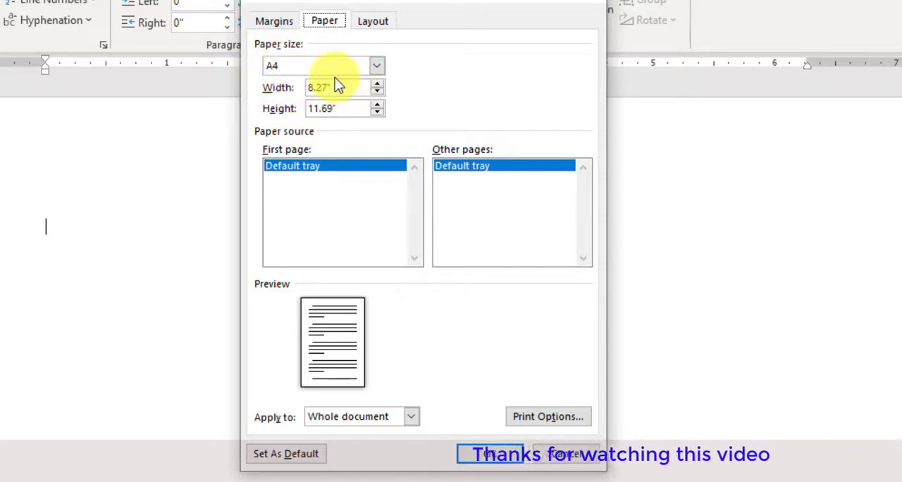
pyautogui.click(266, 22)
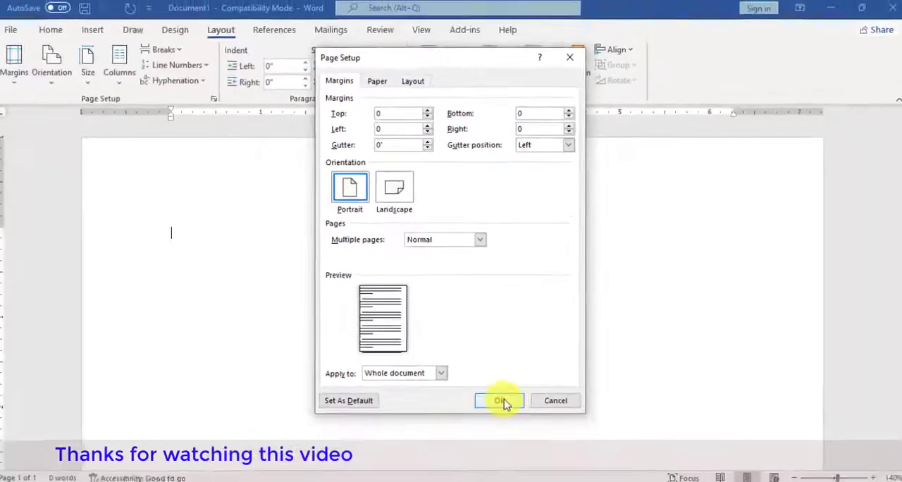
pyautogui.click(490, 454)
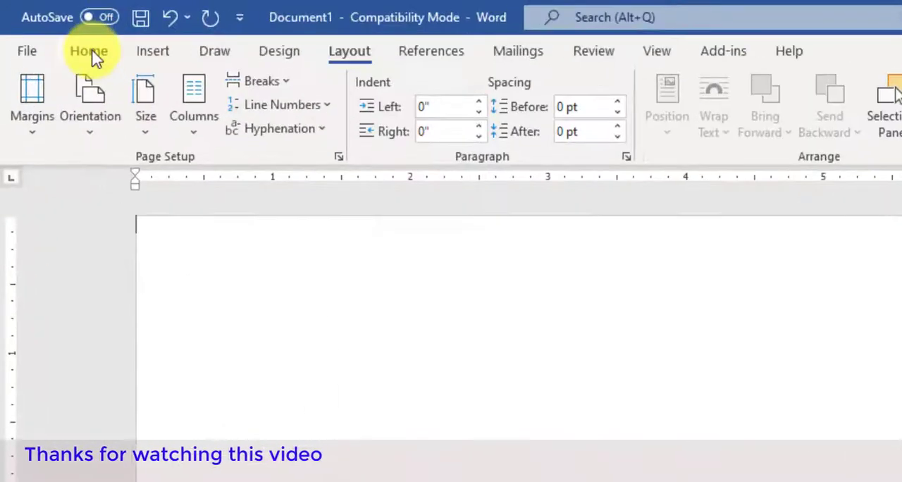
# Set the font size of the empty document's first line to 1.
pyautogui.click(93, 54)
pyautogui.click(310, 91)
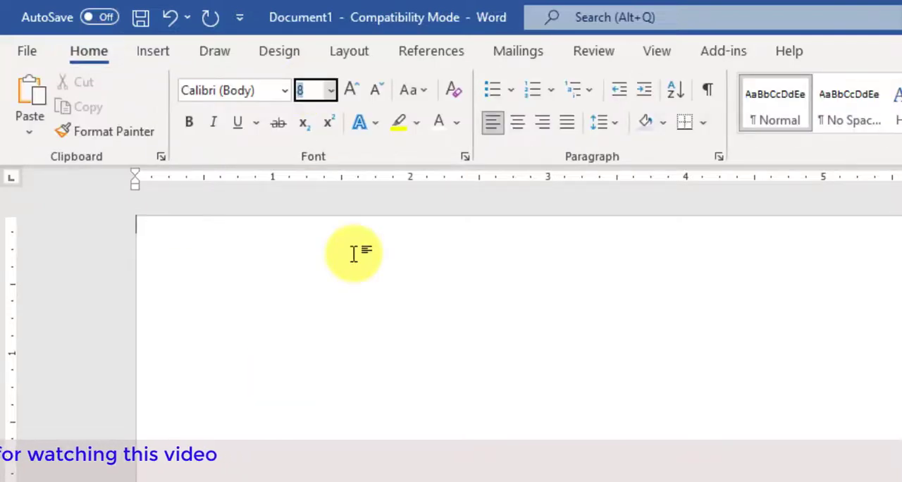
pyautogui.write('1')
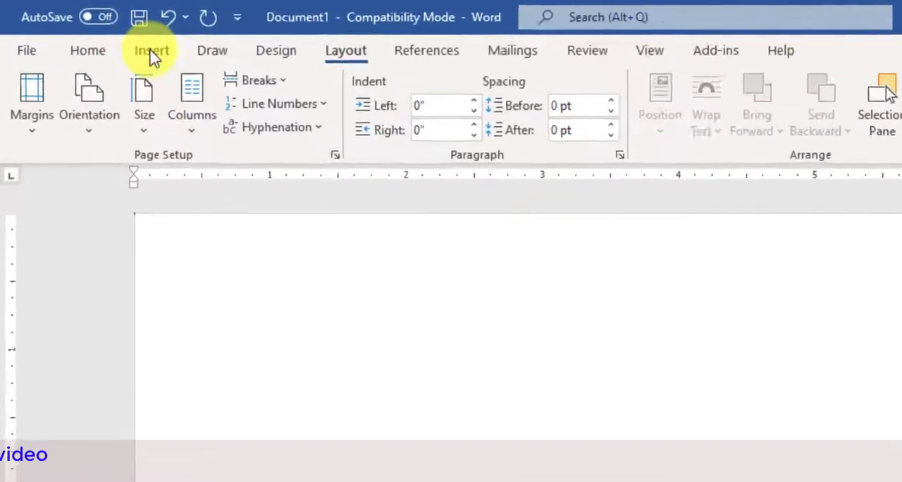
# Insert a table with four columns and one row at the start of the document.
pyautogui.click(98, 32)
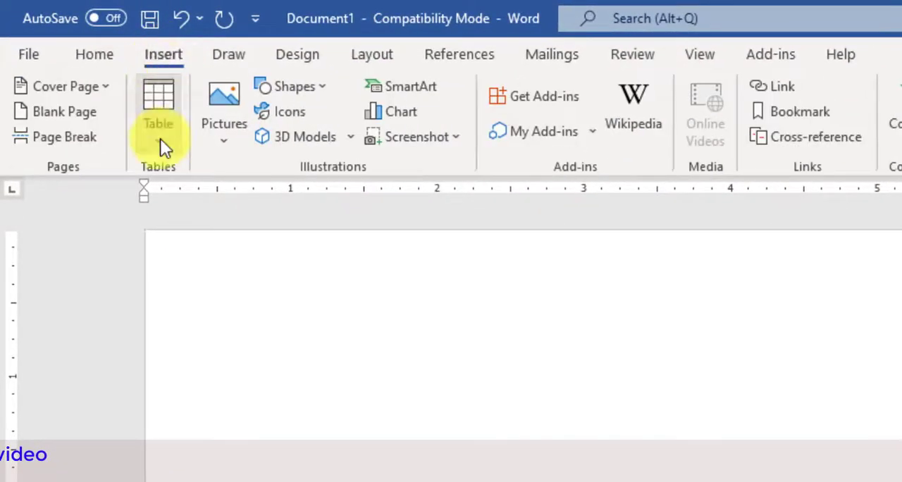
pyautogui.click(160, 138)
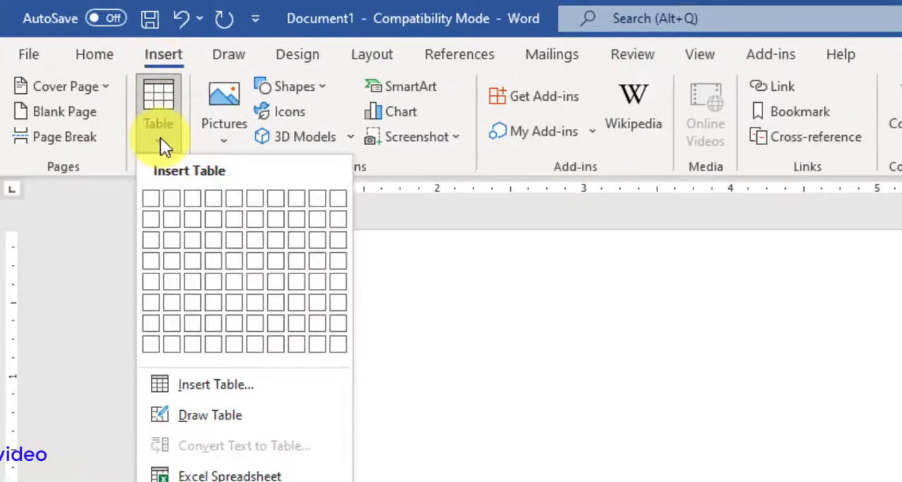
pyautogui.click(213, 198)
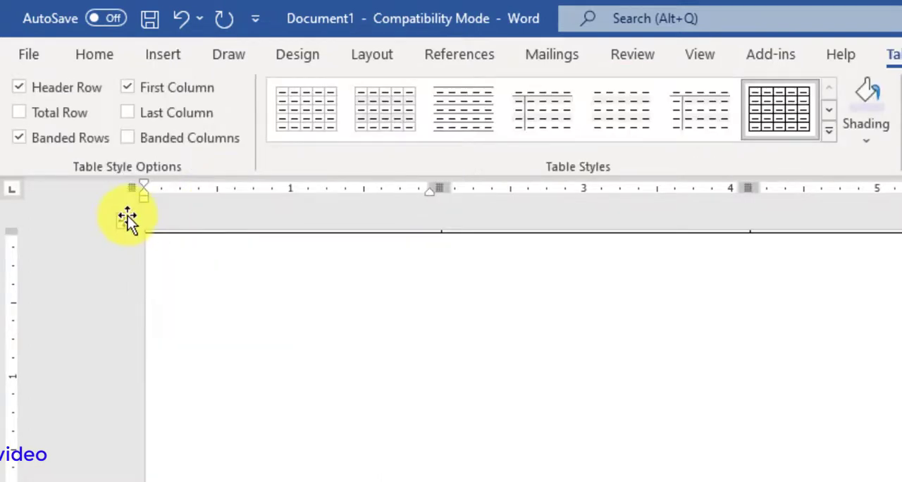
# Set the font size of the whole table to 10.
pyautogui.click(126, 220)
pyautogui.click(95, 53)
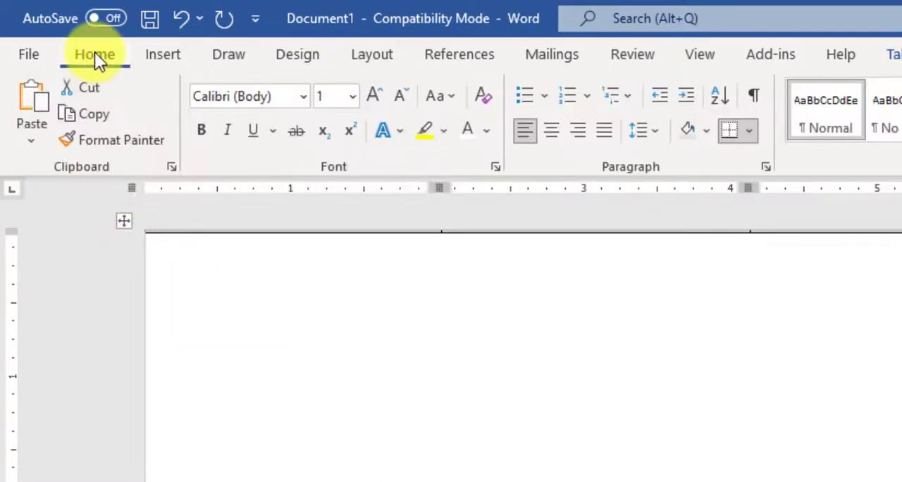
pyautogui.click(324, 94)
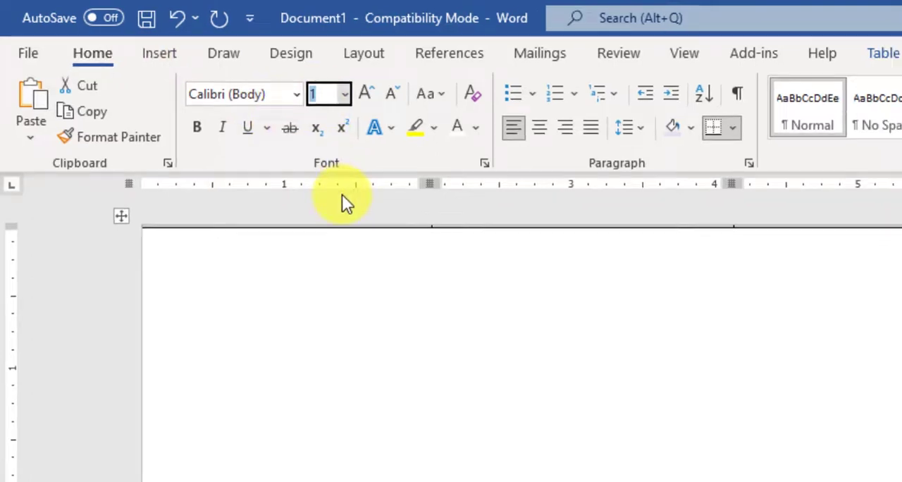
pyautogui.write('10')
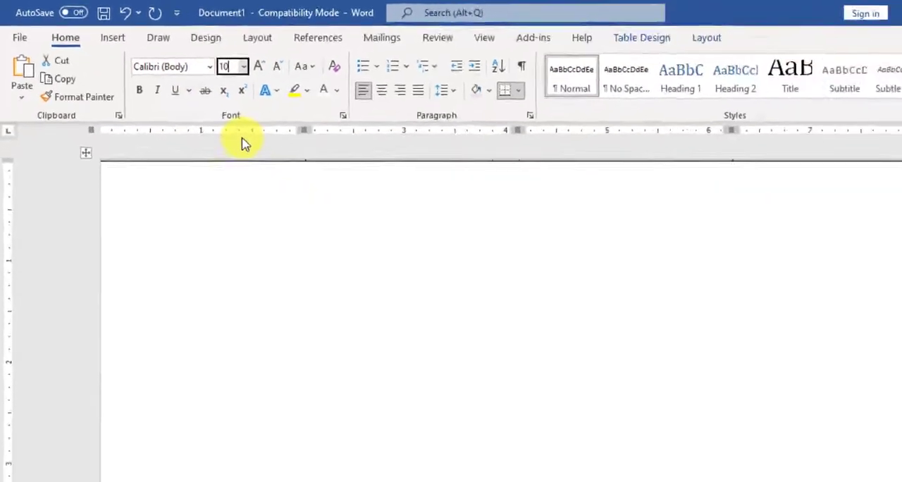
pyautogui.press('Return')
# Resize the columns to about 5 inches for the first and 0.2 inch for each middle one, leaving the rest to the fourth.
pyautogui.click(667, 260)
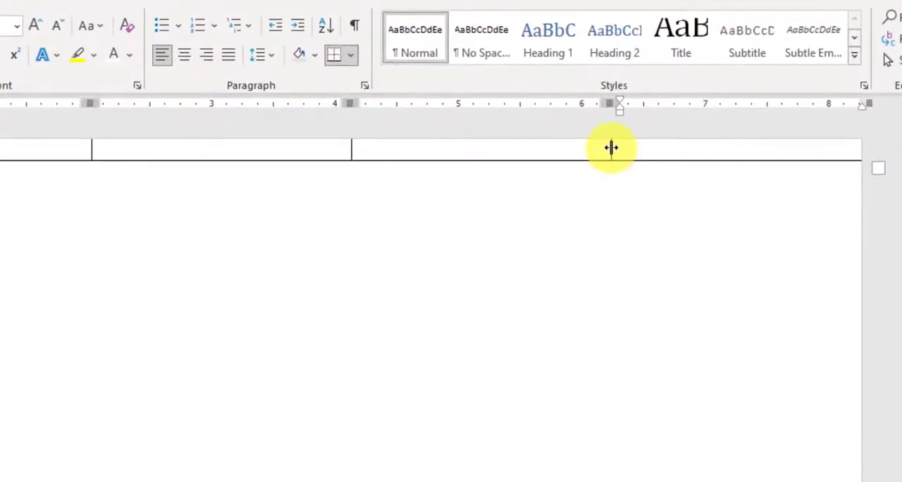
pyautogui.moveTo(611, 147); pyautogui.dragTo(504, 153)
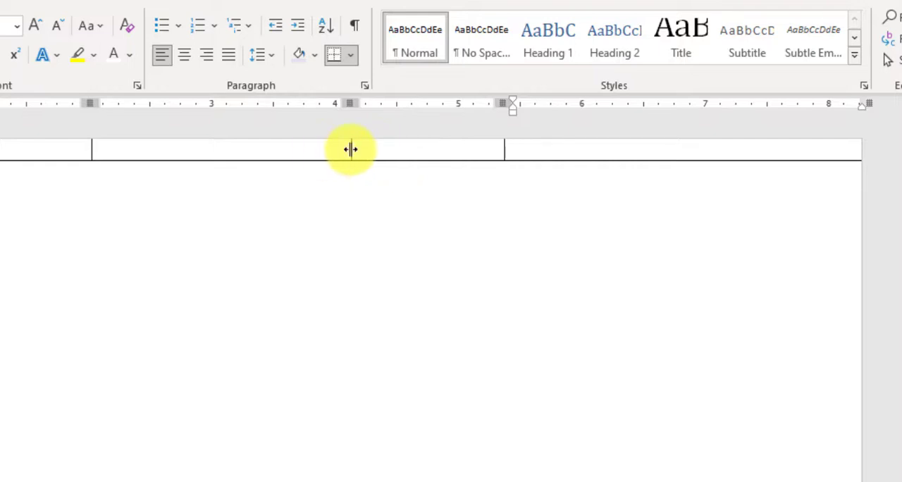
pyautogui.moveTo(350, 148)
pyautogui.mouseDown()
pyautogui.moveTo(585, 157)
pyautogui.moveTo(611, 238)
pyautogui.mouseUp()
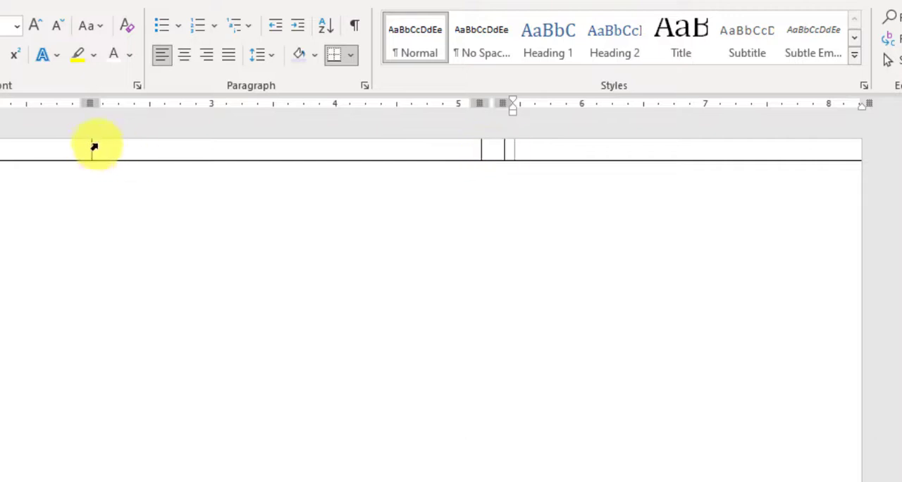
pyautogui.moveTo(90, 147); pyautogui.dragTo(493, 171)
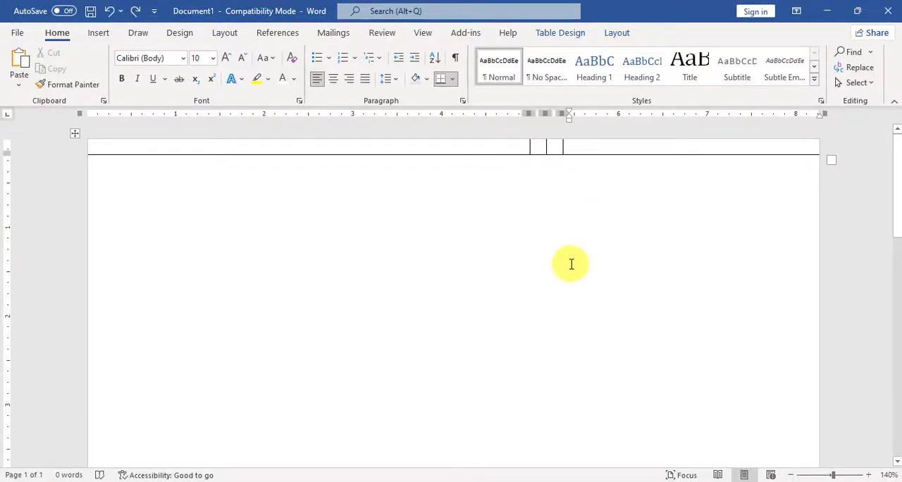
# Add eight new rows to the end of the table.
pyautogui.press('Tab')
pyautogui.press('Tab')
pyautogui.press('Tab')
pyautogui.press('Tab')
pyautogui.press('Tab')
pyautogui.press('Tab')
pyautogui.press('Tab')
pyautogui.press('Tab')
pyautogui.press('Tab')
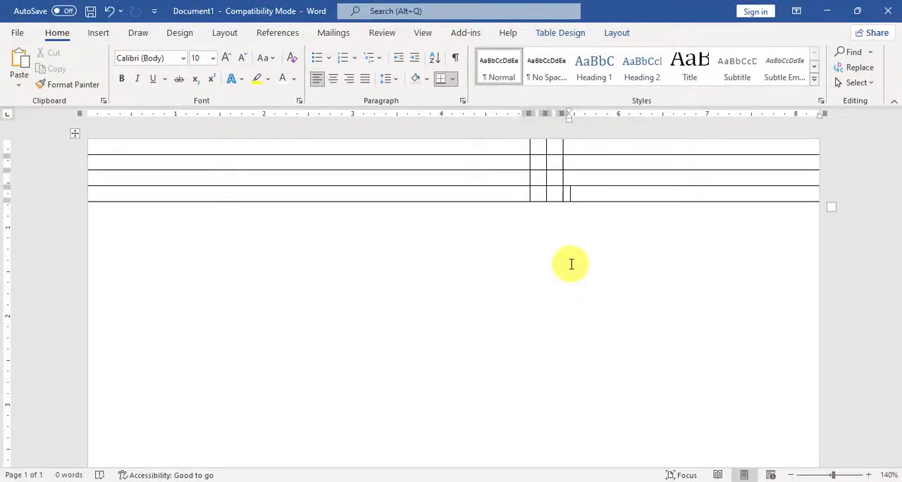
pyautogui.press('Tab')
pyautogui.press('Tab')
pyautogui.press('Tab')
pyautogui.press('Tab')
pyautogui.press('Tab')
pyautogui.press('Tab')
pyautogui.press('Tab')
pyautogui.press('Tab')
pyautogui.press('Tab')
pyautogui.press('Tab')
pyautogui.press('Tab')
pyautogui.press('Tab')
pyautogui.press('Tab')
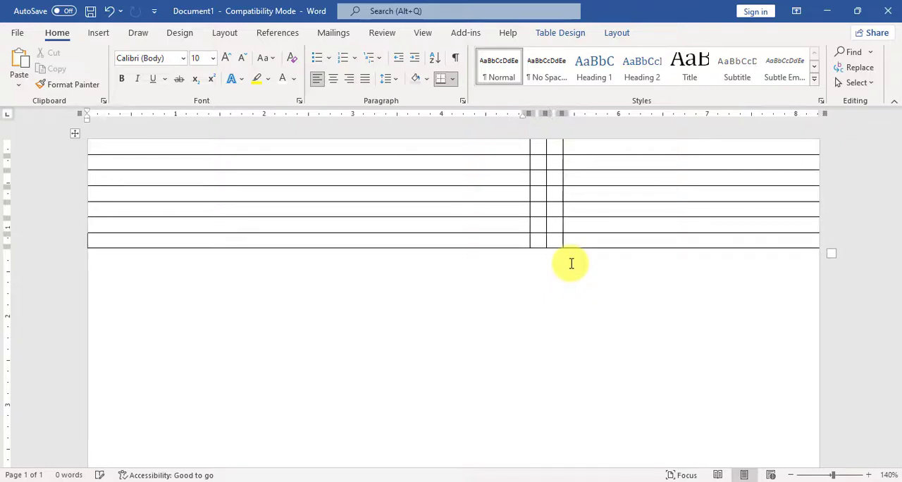
pyautogui.press('Tab')
pyautogui.press('Tab')
pyautogui.press('Tab')
pyautogui.press('Tab')
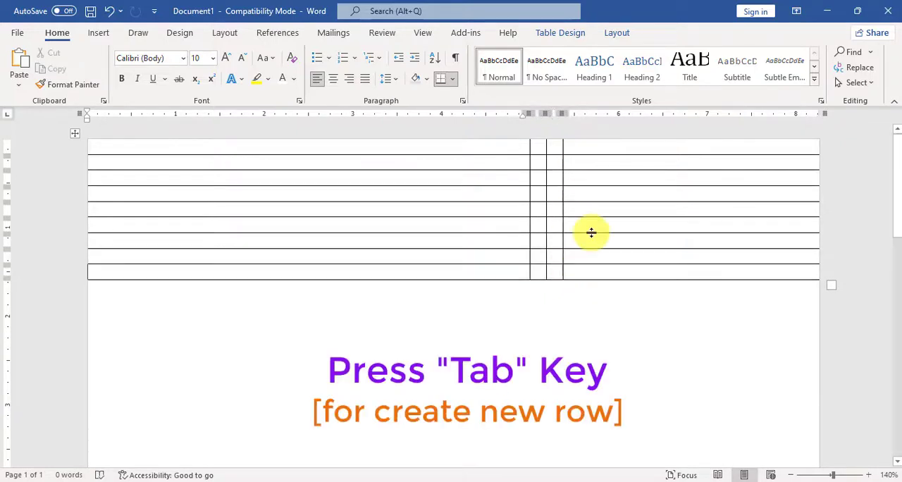
# Increase the heights of the first three rows to about 1.25, 1.4 and 0.8 inches.
pyautogui.click(582, 159)
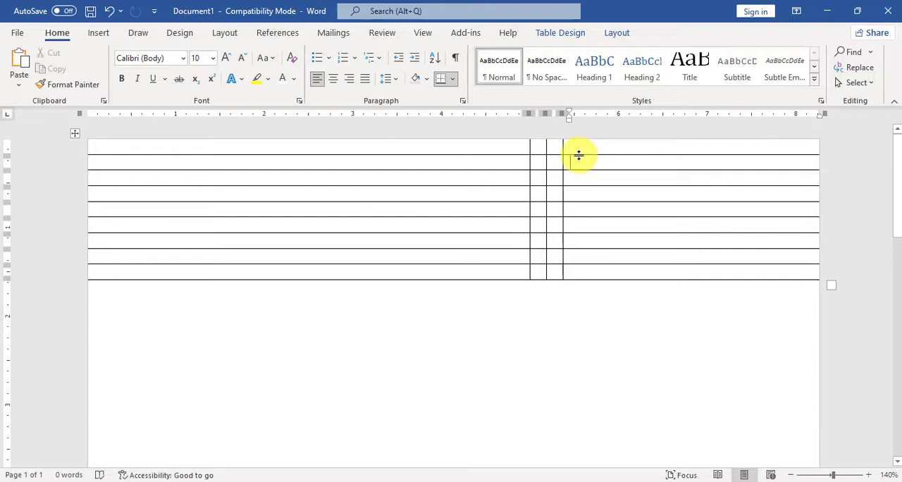
pyautogui.moveTo(579, 155); pyautogui.dragTo(580, 249)
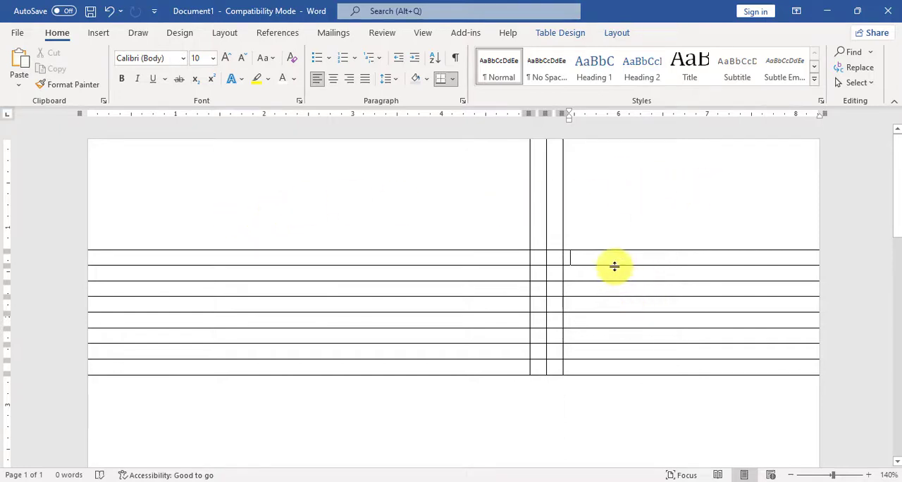
pyautogui.moveTo(614, 266); pyautogui.dragTo(613, 371)
pyautogui.scroll(-2, 578, 267)
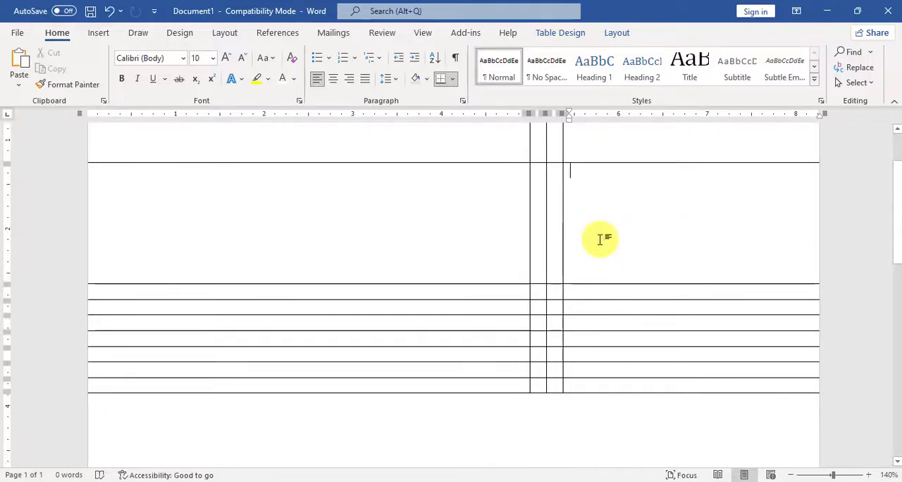
pyautogui.scroll(-2, 596, 226)
pyautogui.moveTo(586, 212); pyautogui.dragTo(584, 268)
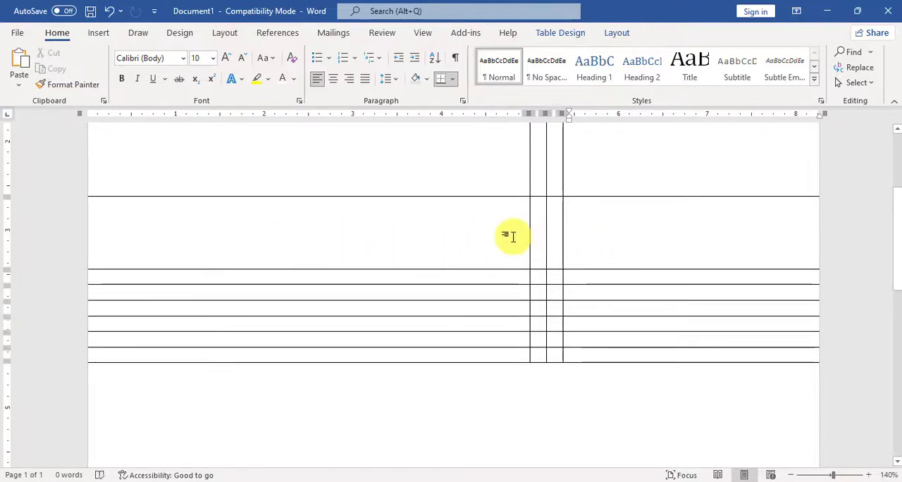
# Increase the height of the fourth row to about 3 inches.
pyautogui.scroll(-2, 594, 284)
pyautogui.moveTo(596, 198); pyautogui.dragTo(584, 399)
pyautogui.scroll(-2, 606, 338)
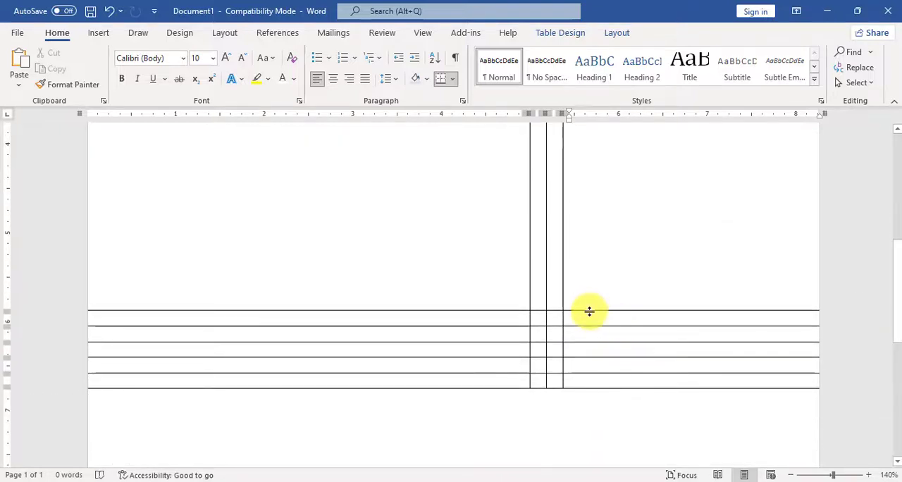
pyautogui.moveTo(589, 311); pyautogui.dragTo(585, 359)
pyautogui.scroll(2, 421, 285)
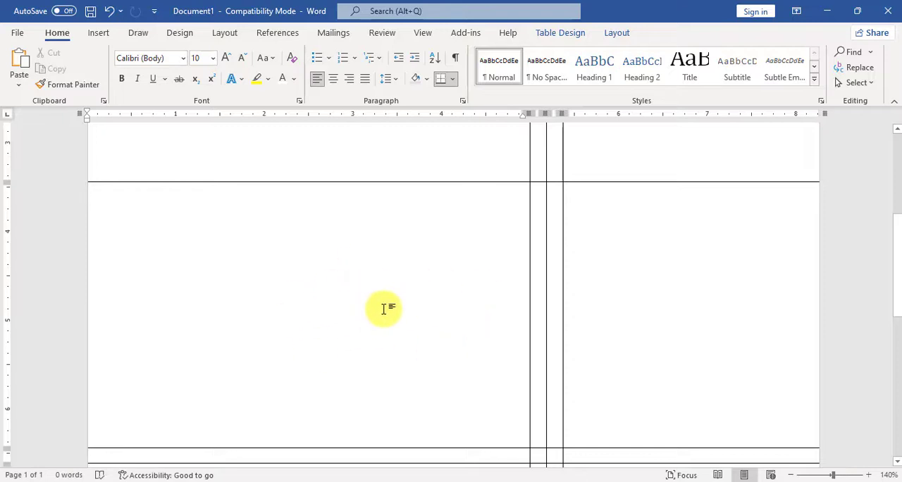
# Increase the fifth row's height to about 2.2 inches and make the fourth row about 1 inch taller.
pyautogui.scroll(-6, 473, 299)
pyautogui.moveTo(586, 203); pyautogui.dragTo(578, 381)
pyautogui.scroll(-2, 625, 323)
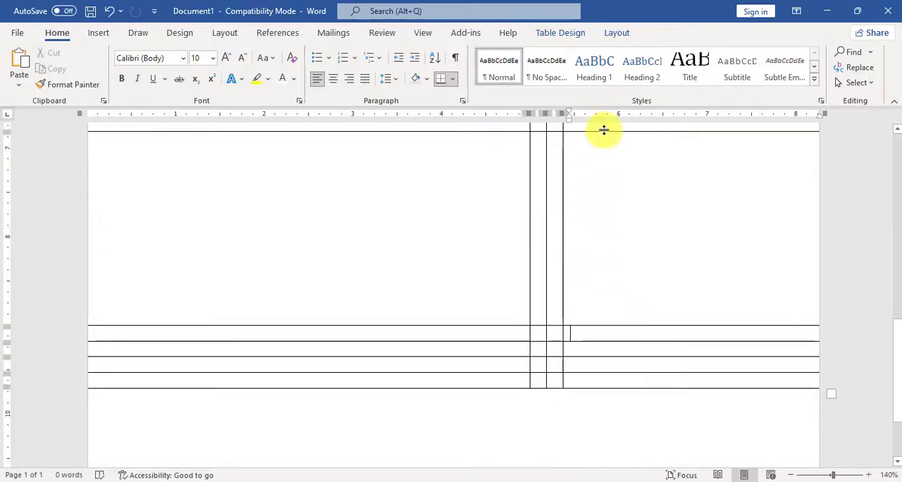
pyautogui.moveTo(605, 132); pyautogui.dragTo(596, 226)
pyautogui.scroll(-3, 578, 246)
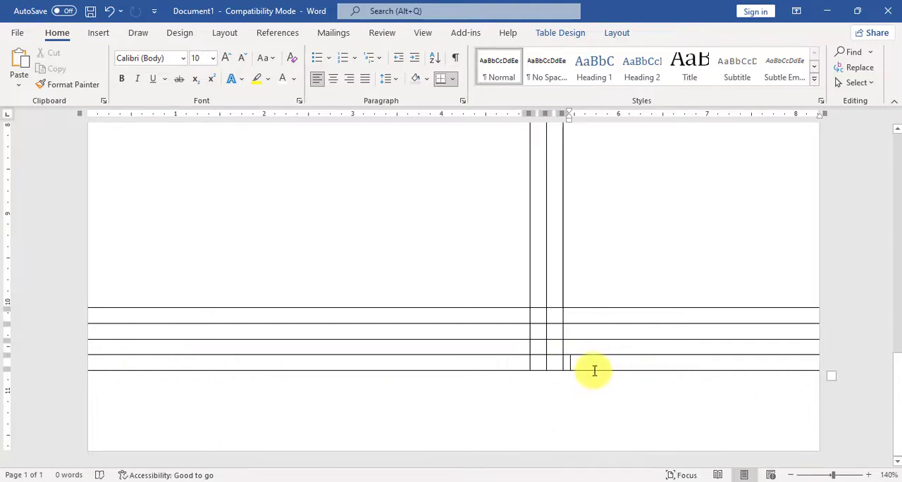
# Extend the last row almost to the bottom edge of the page, making it about 1.03 inches high.
pyautogui.moveTo(594, 369); pyautogui.dragTo(593, 446)
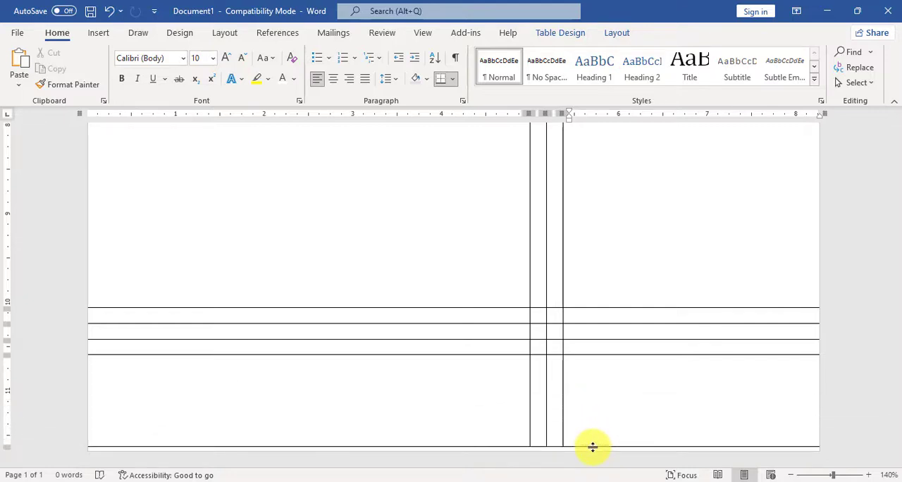
pyautogui.click(669, 371)
pyautogui.click(207, 374)
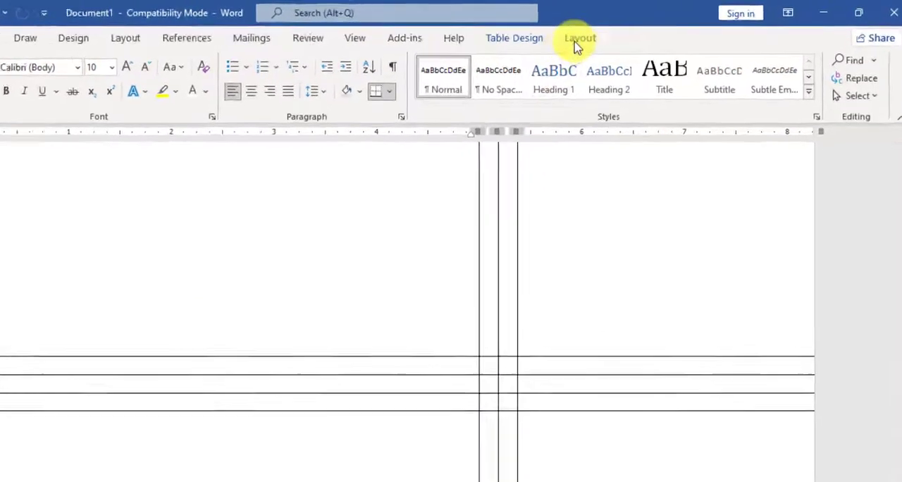
# Draw a vertical border through the last four rows of the first column, about 1.2 inches from the table's left edge.
pyautogui.click(616, 33)
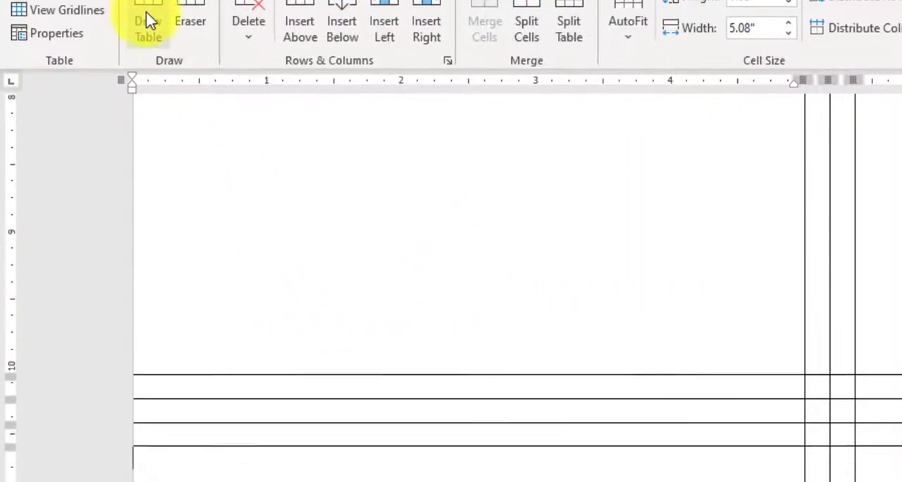
pyautogui.click(148, 20)
pyautogui.moveTo(297, 177); pyautogui.dragTo(294, 423)
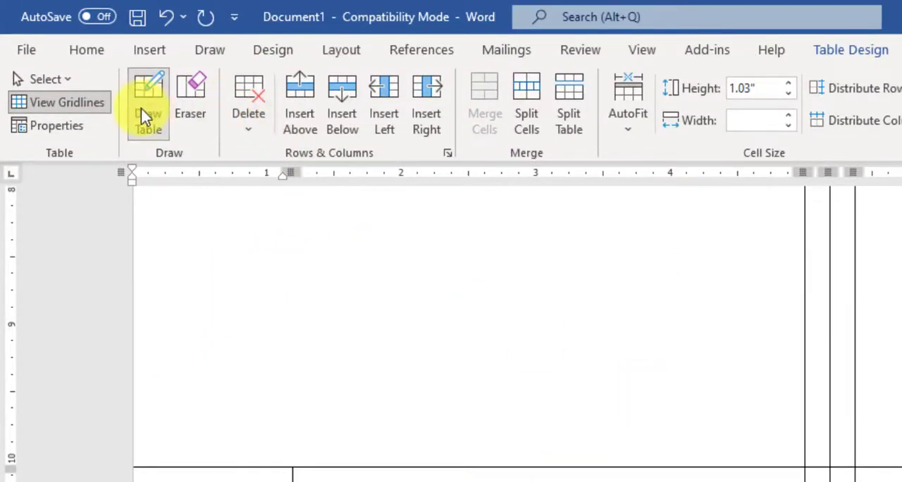
pyautogui.click(149, 112)
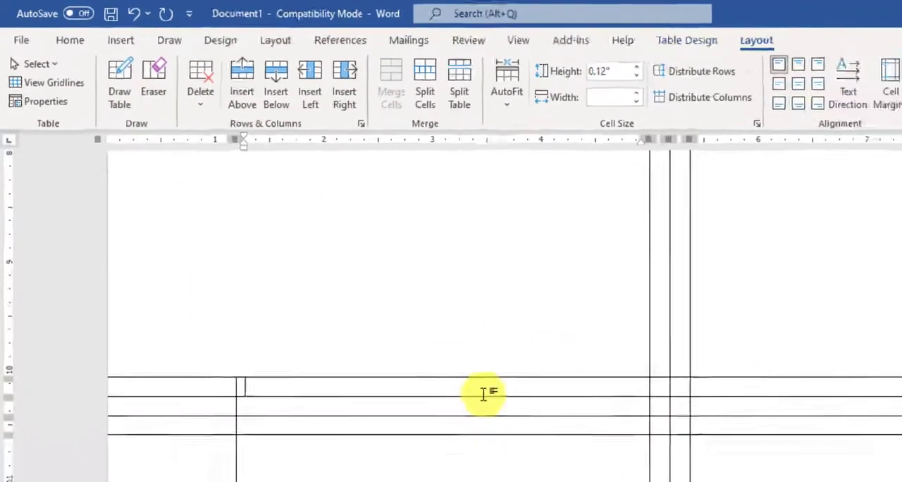
pyautogui.scroll(10, 395, 321)
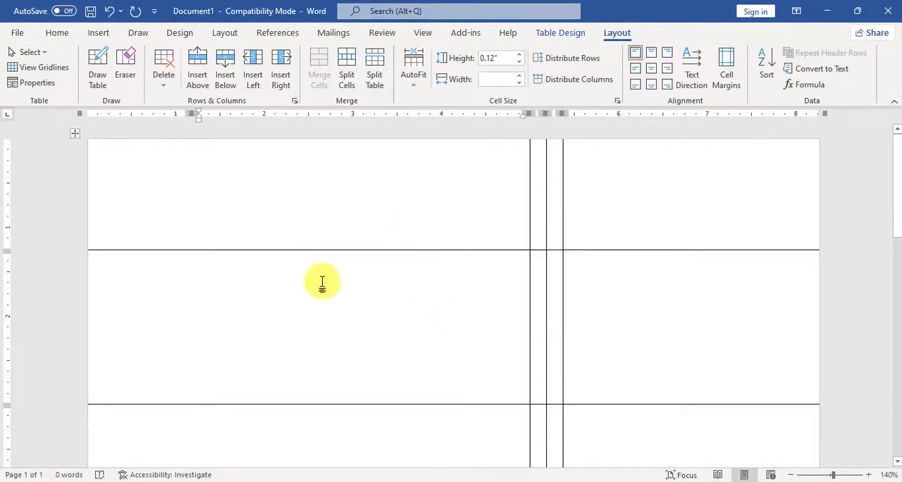
pyautogui.click(120, 142)
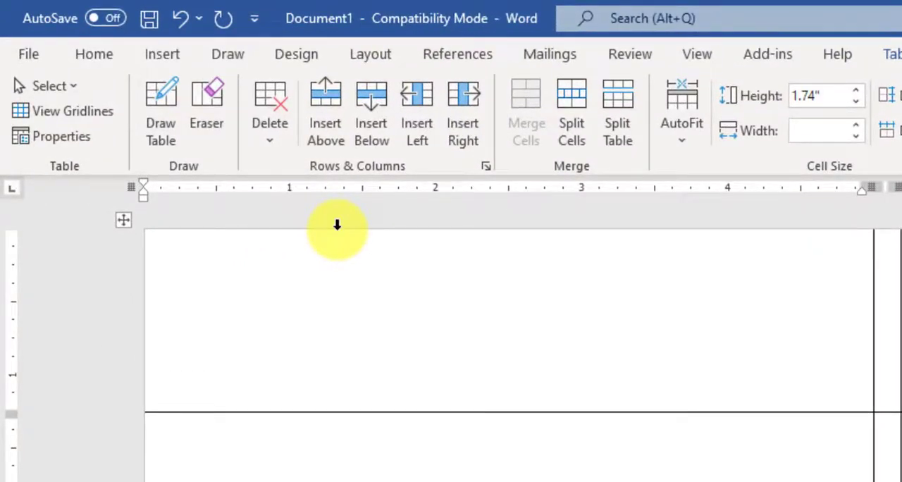
pyautogui.click(336, 224)
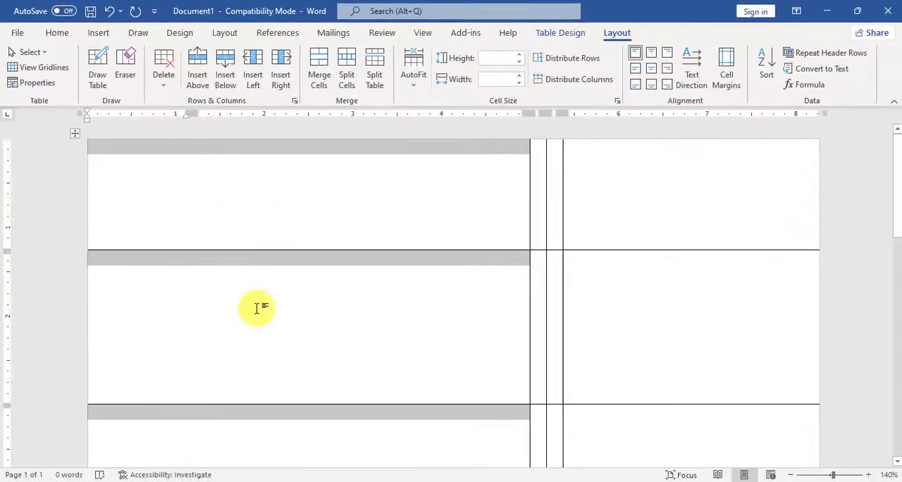
pyautogui.scroll(-15, 258, 308)
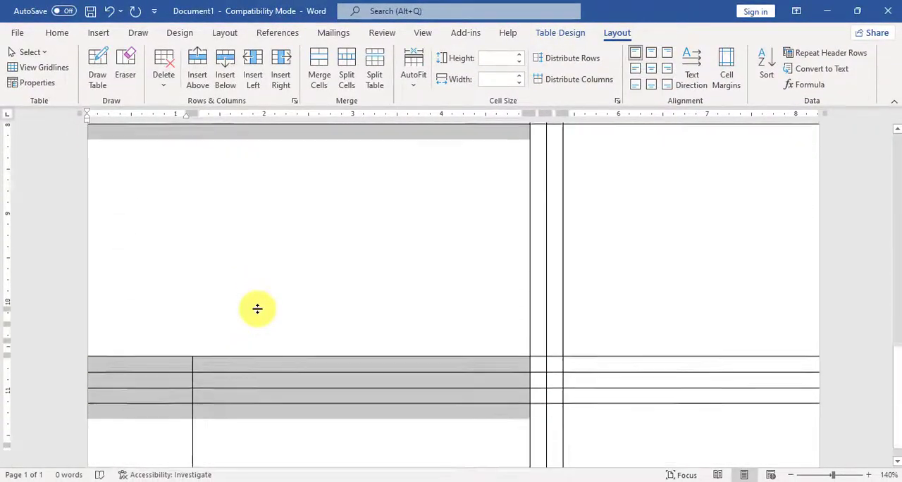
pyautogui.scroll(15, 323, 343)
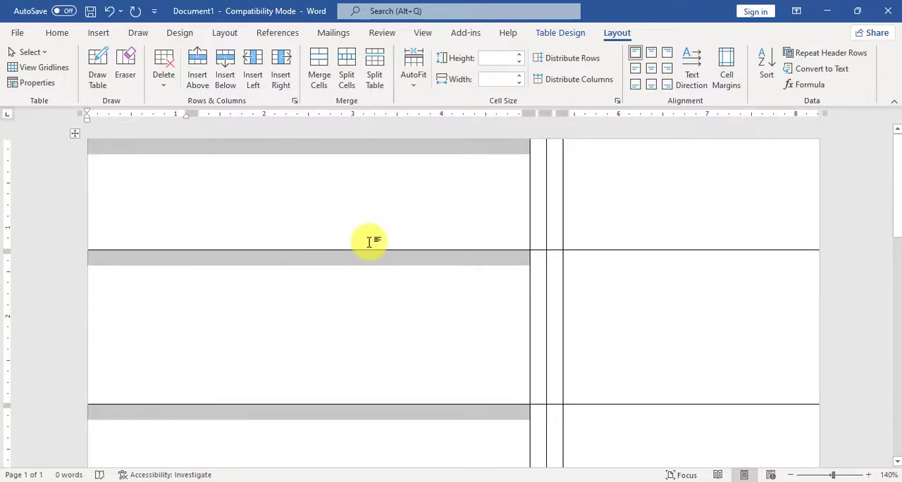
# Select every cell of the wide first column, including the divided last four rows, and shade them with the lightest purple theme color.
pyautogui.click(132, 195)
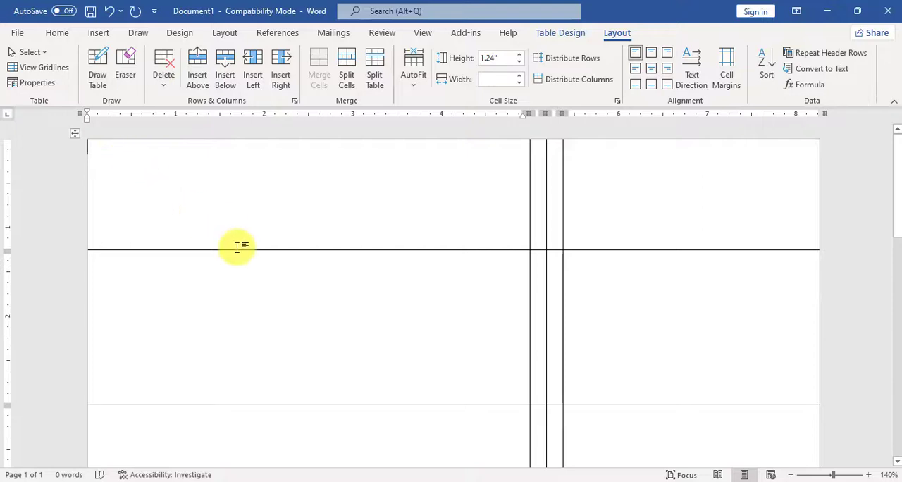
pyautogui.scroll(-3, 238, 246)
pyautogui.scroll(-5, 238, 248)
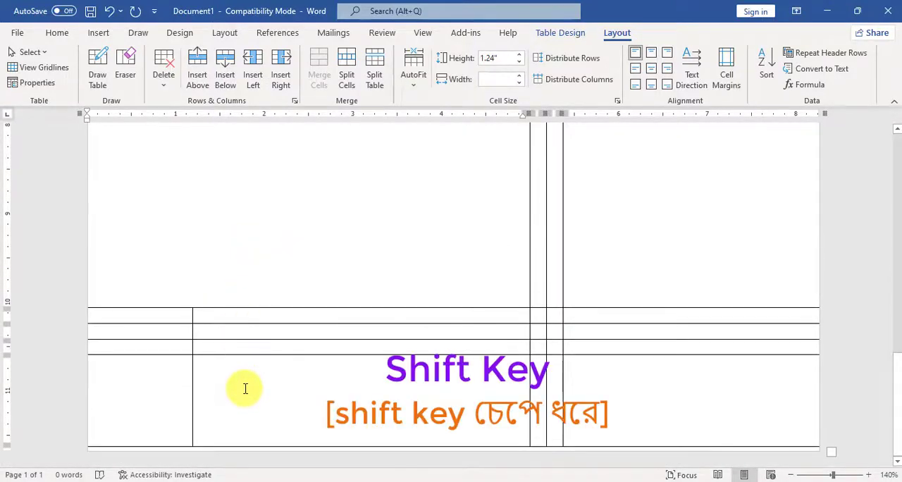
pyautogui.keyDown('shift'); pyautogui.click(245, 388); pyautogui.keyUp('shift')
pyautogui.keyDown('shift'); pyautogui.click(131, 394); pyautogui.keyUp('shift')
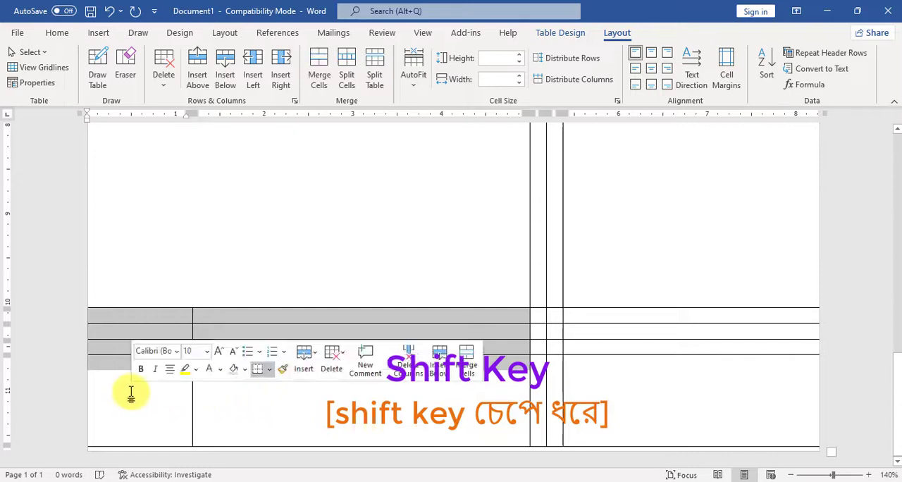
pyautogui.scroll(2, 304, 252)
pyautogui.scroll(10, 304, 252)
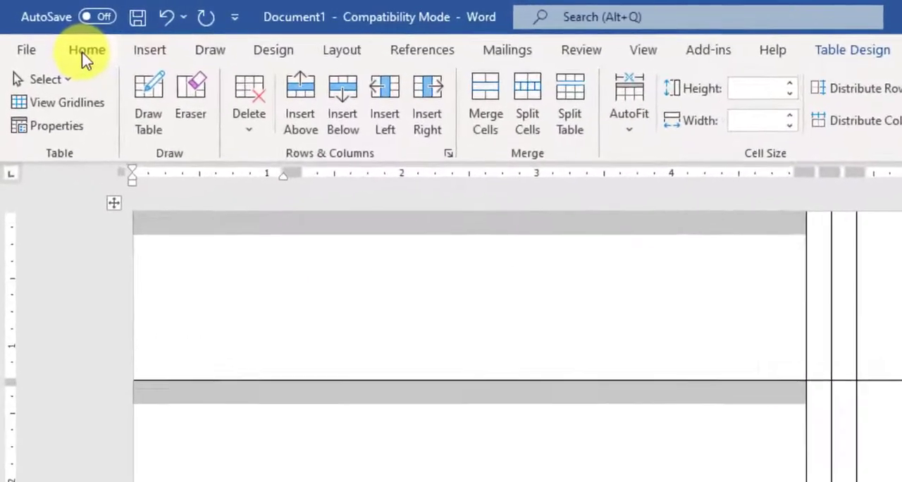
pyautogui.click(57, 33)
pyautogui.click(651, 121)
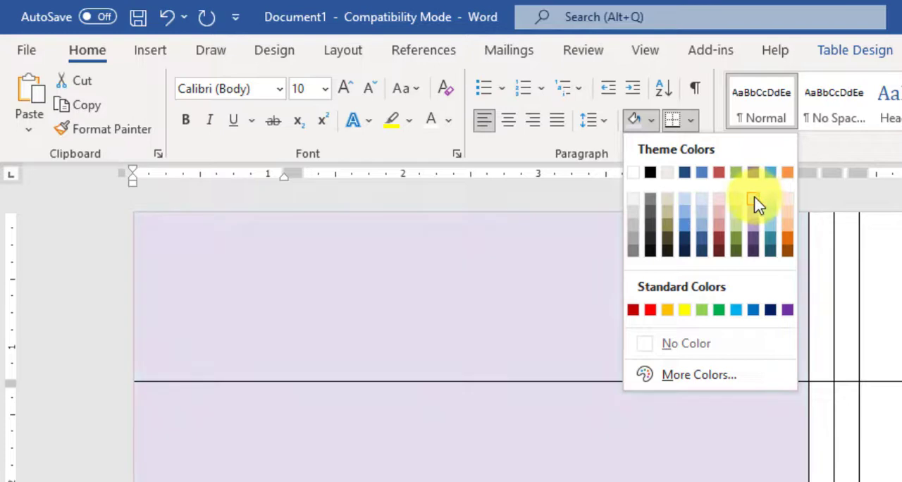
pyautogui.click(754, 201)
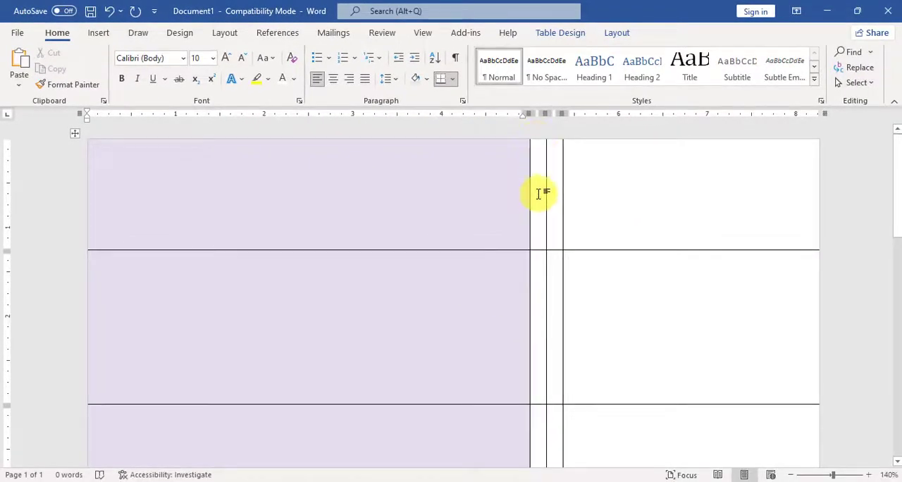
# Shade the narrow second column Red, Accent 2, Darker 25%, and the narrow third column with a darker orange theme color.
pyautogui.click(539, 136)
pyautogui.click(426, 78)
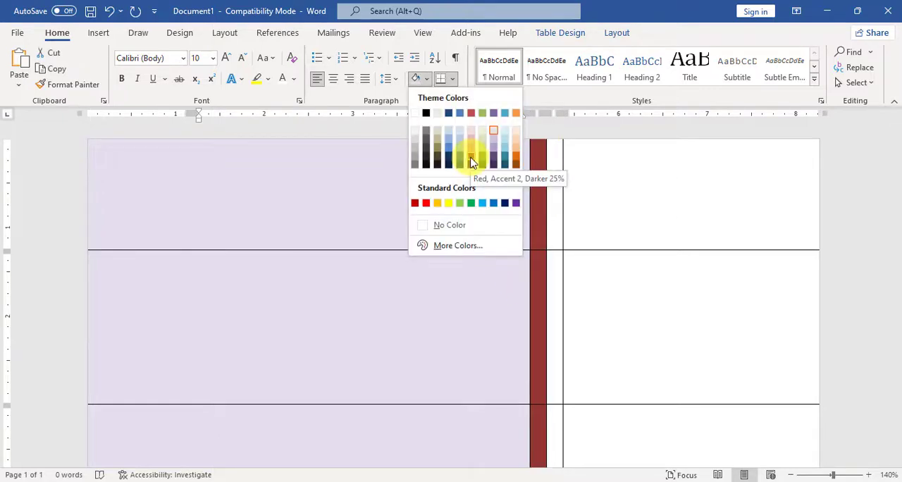
pyautogui.click(471, 159)
pyautogui.click(555, 136)
pyautogui.click(427, 78)
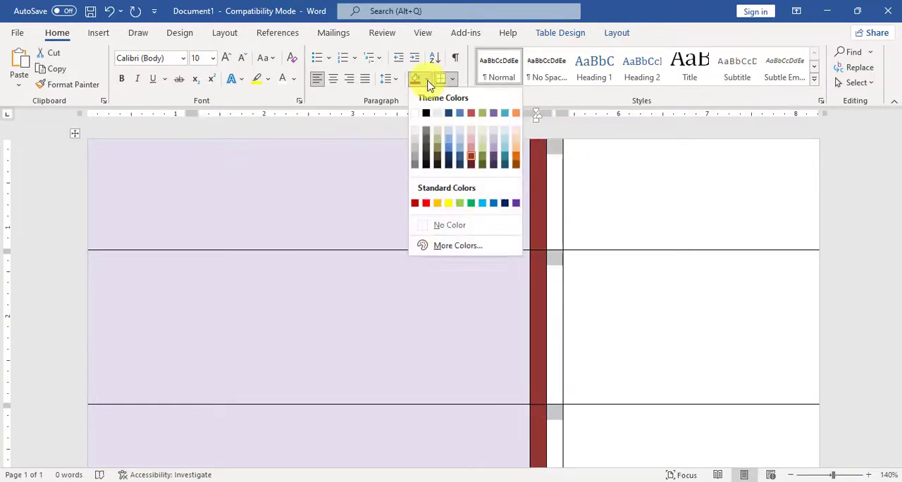
pyautogui.click(516, 160)
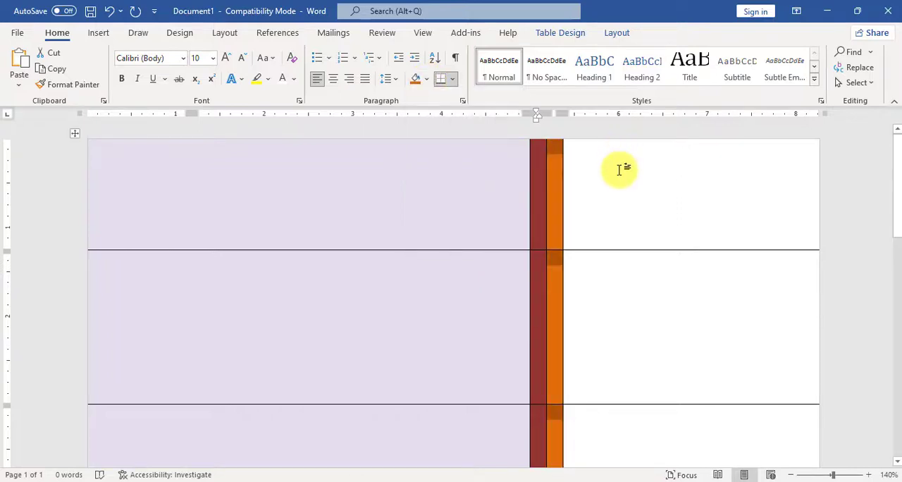
# Select the entire last column down to the bottom row and shade it with a dark teal theme color.
pyautogui.click(621, 136)
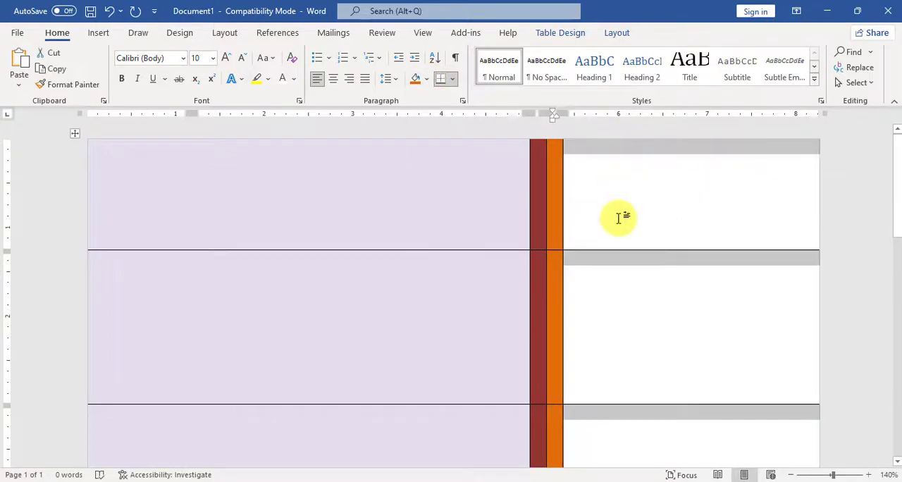
pyautogui.click(572, 221)
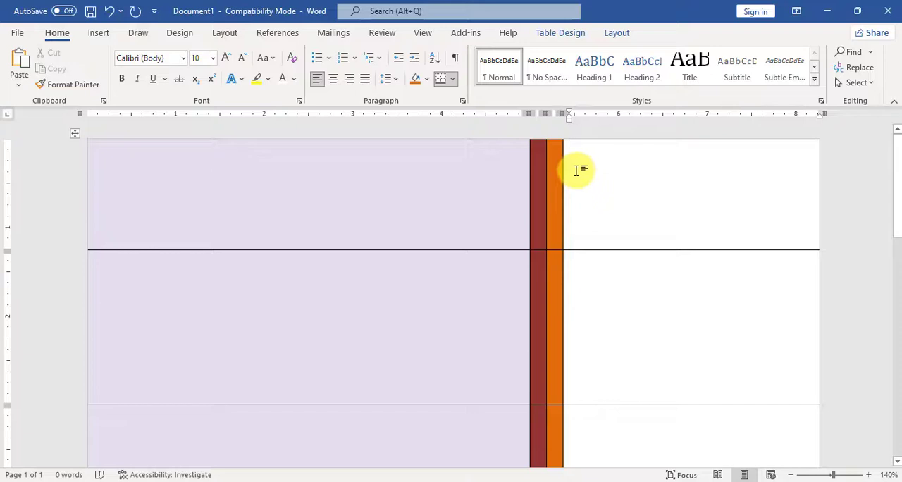
pyautogui.scroll(-15, 606, 294)
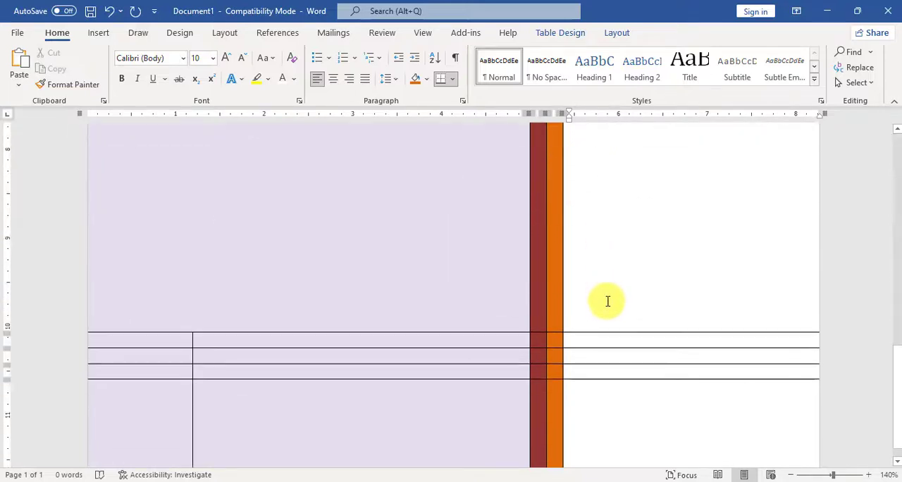
pyautogui.scroll(-1, 608, 301)
pyautogui.keyDown('shift'); pyautogui.click(597, 385); pyautogui.keyUp('shift')
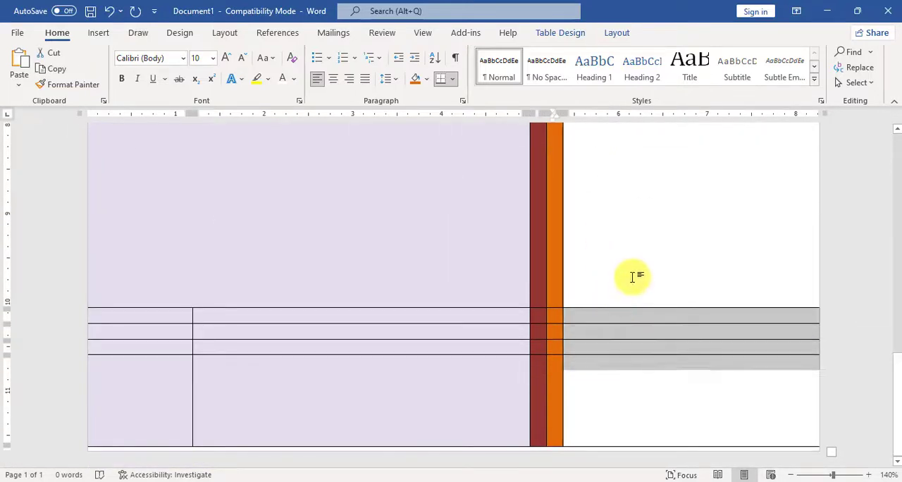
pyautogui.scroll(15, 652, 240)
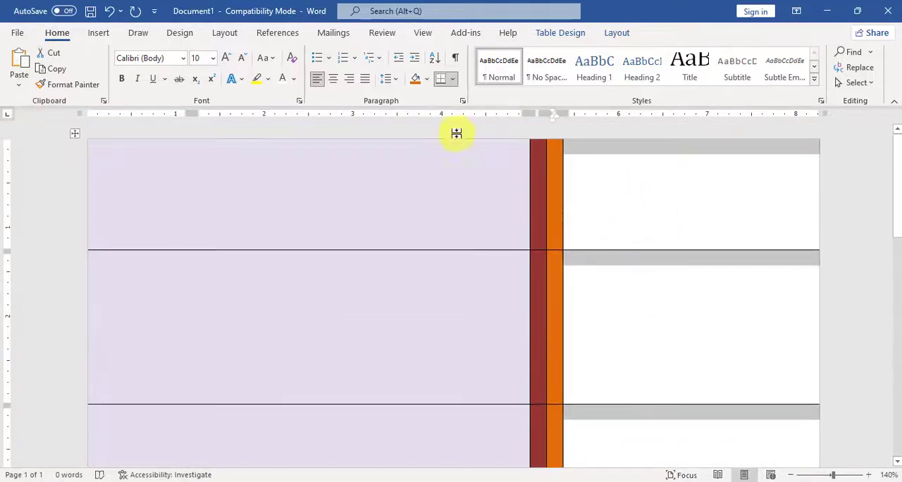
pyautogui.click(426, 79)
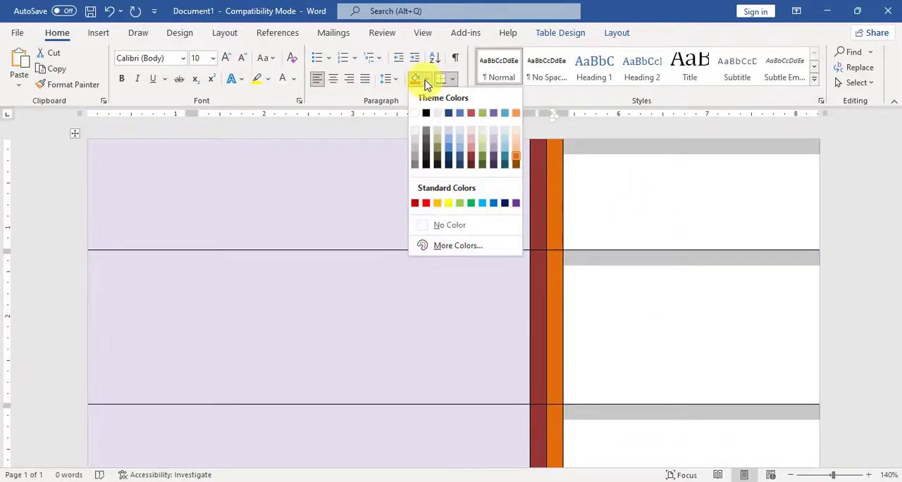
pyautogui.click(506, 158)
pyautogui.scroll(-4, 446, 270)
pyautogui.click(446, 270)
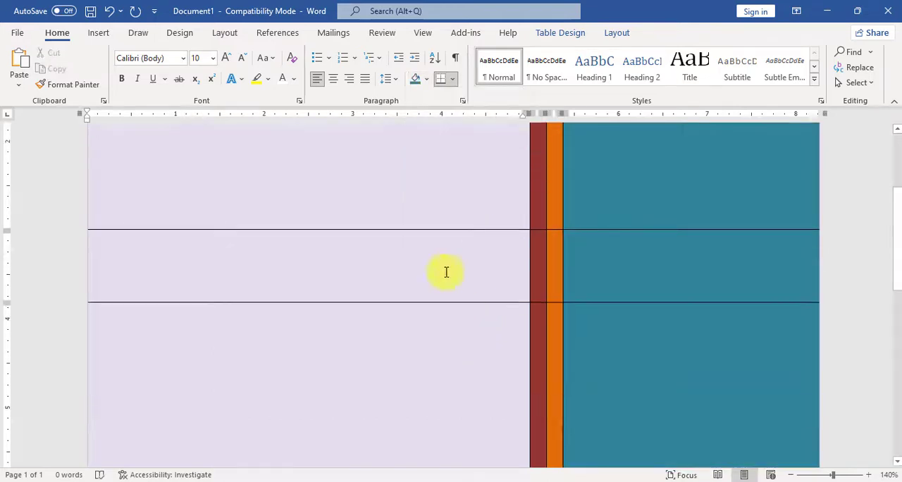
# In the third row only, widen the orange cell so that its right border sits at about the 7-inch ruler mark.
pyautogui.scroll(1, 479, 308)
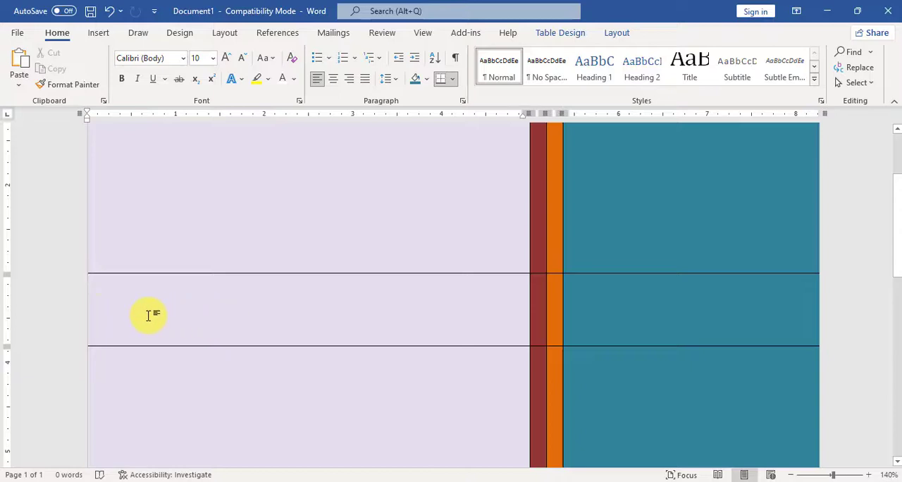
pyautogui.click(64, 304)
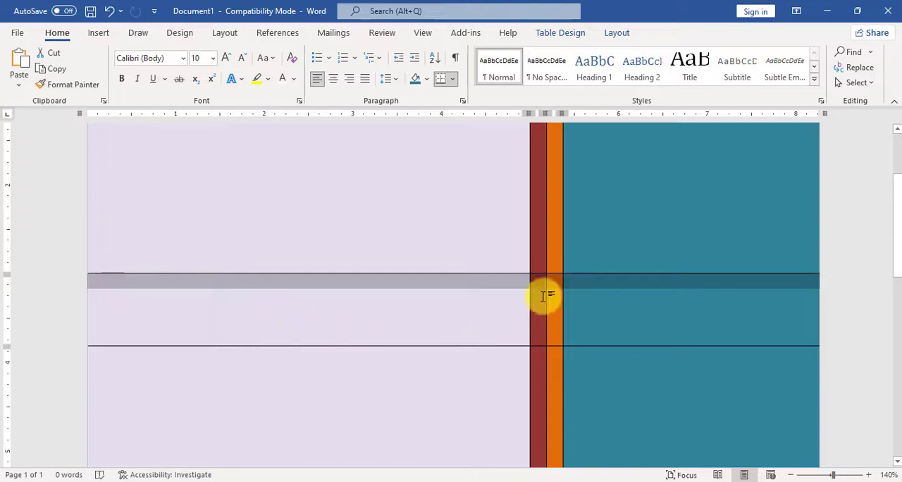
pyautogui.moveTo(562, 288); pyautogui.dragTo(707, 302)
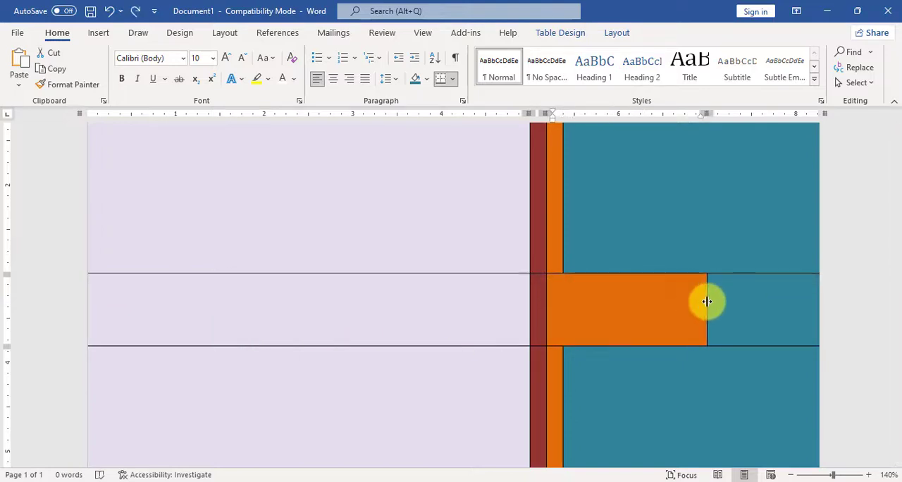
pyautogui.click(659, 313)
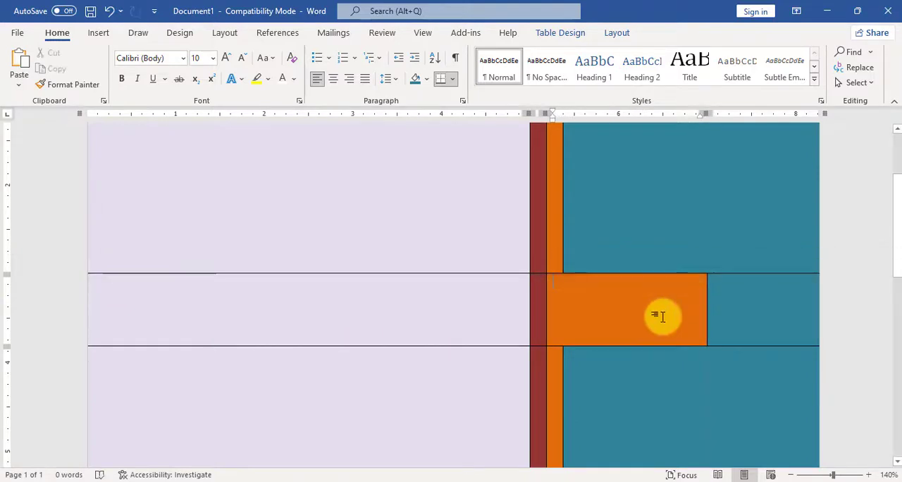
# Merge the first three cells of the third row and shade the merged cell with the darkest purple theme color.
pyautogui.moveTo(542, 299); pyautogui.dragTo(568, 299)
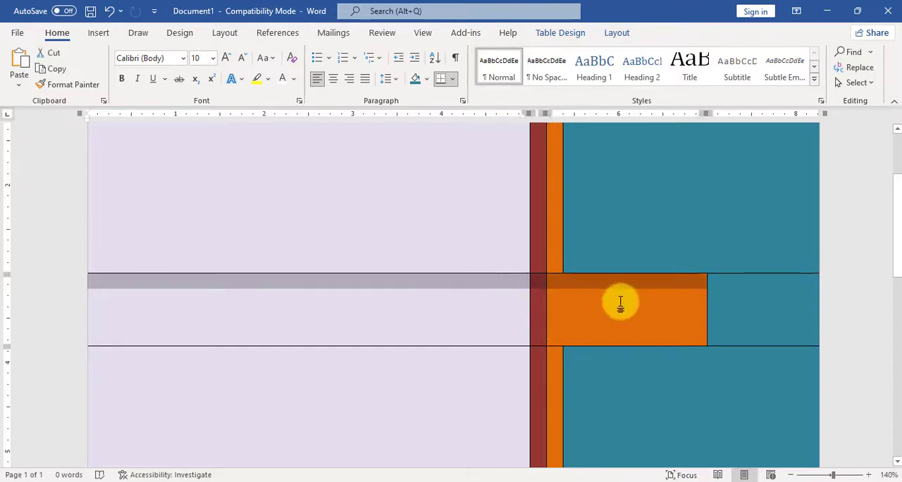
pyautogui.rightClick(485, 299)
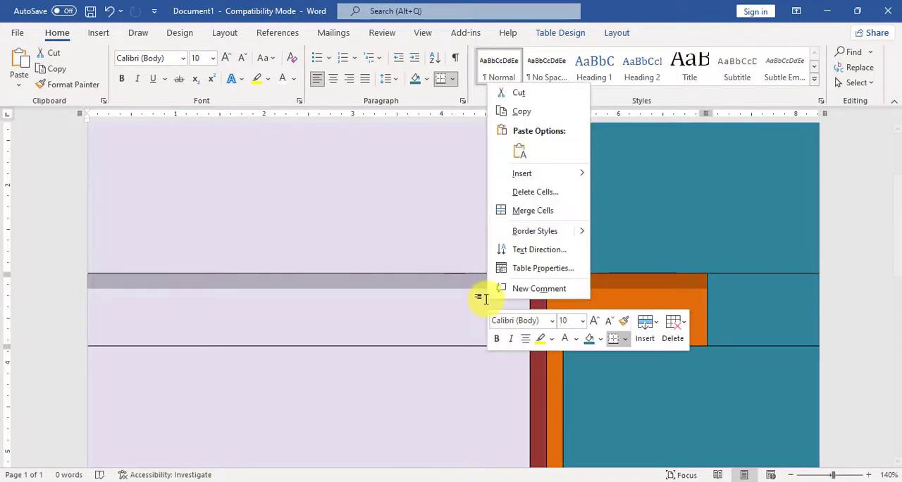
pyautogui.click(519, 208)
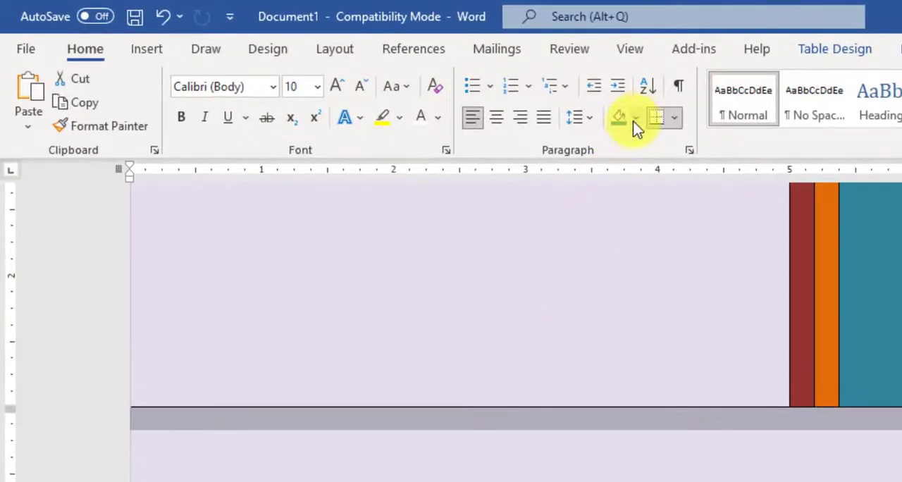
pyautogui.click(427, 79)
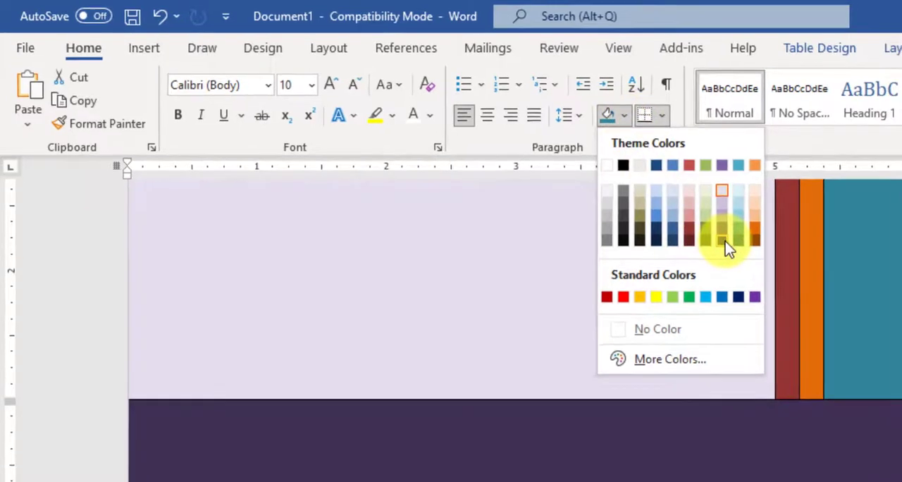
pyautogui.click(725, 241)
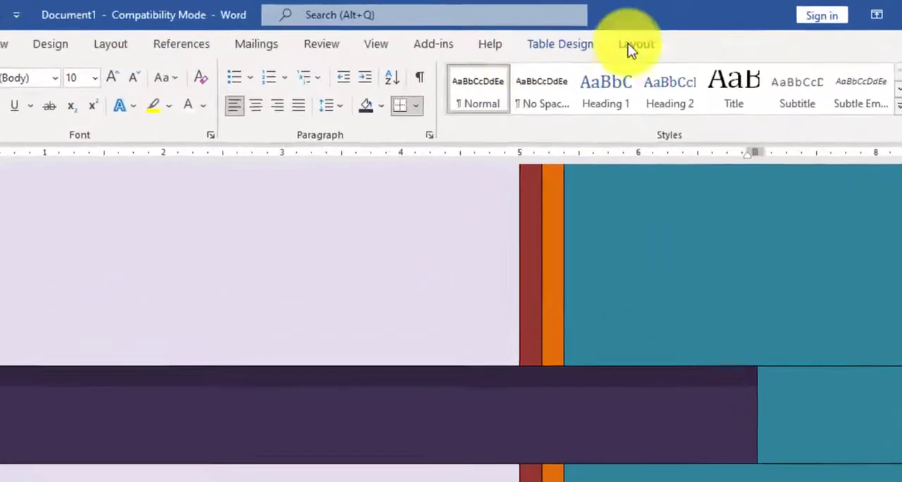
# Center the merged dark purple cell's content horizontally and vertically, and set its text to bold at size 29.
pyautogui.click(612, 33)
pyautogui.click(686, 96)
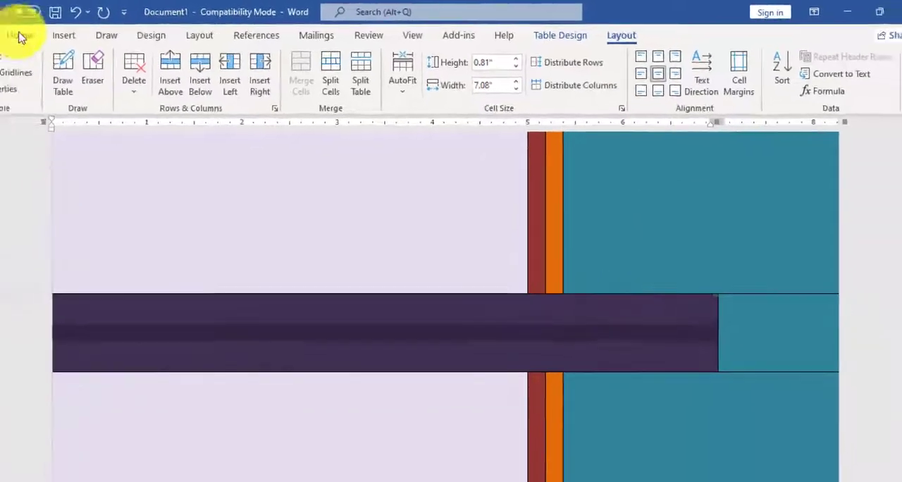
pyautogui.click(20, 35)
pyautogui.click(247, 71)
pyautogui.write('29')
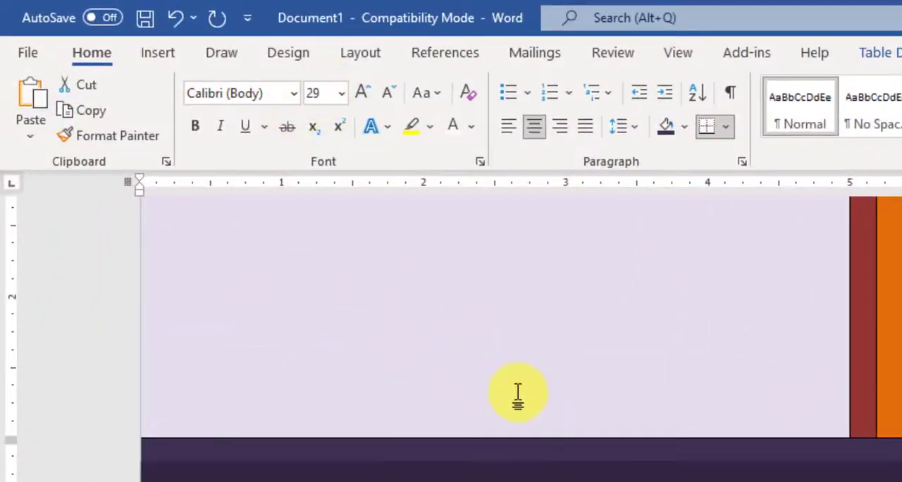
pyautogui.click(199, 123)
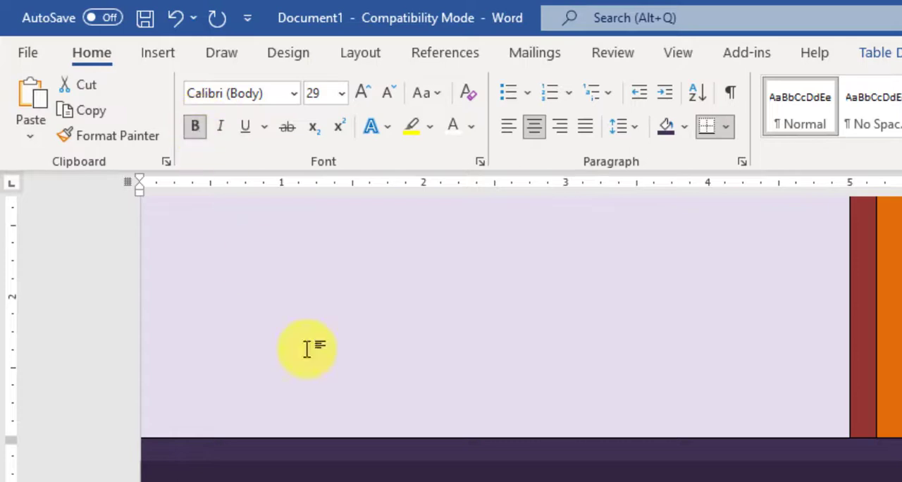
# Enter the title "Information & Communication Technology" in the merged dark purple banner cell.
pyautogui.click(604, 465)
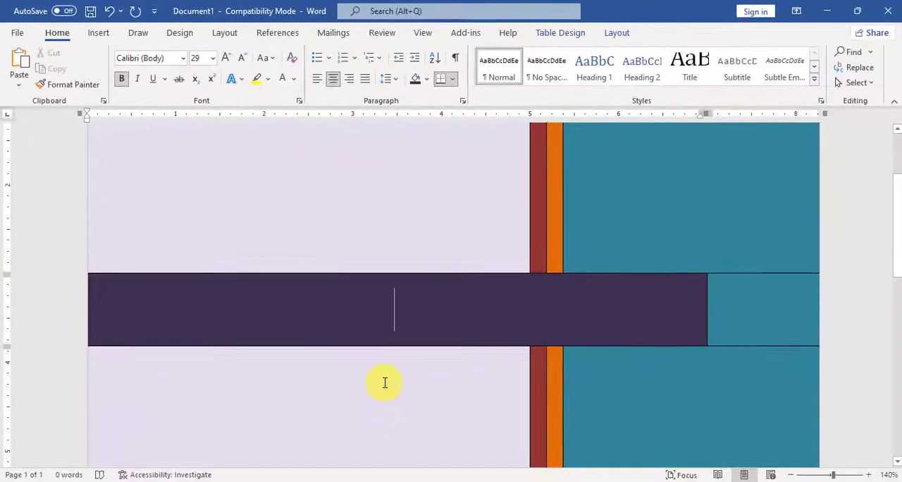
pyautogui.write('Informa')
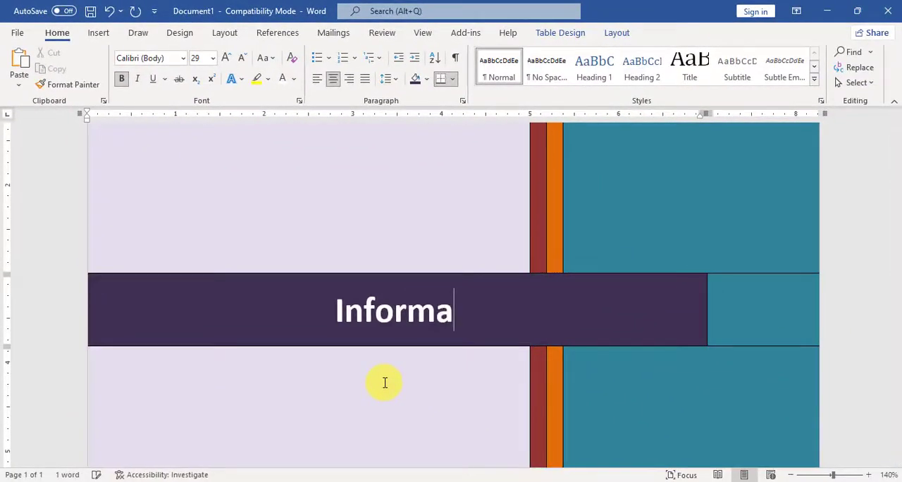
pyautogui.write('tion &')
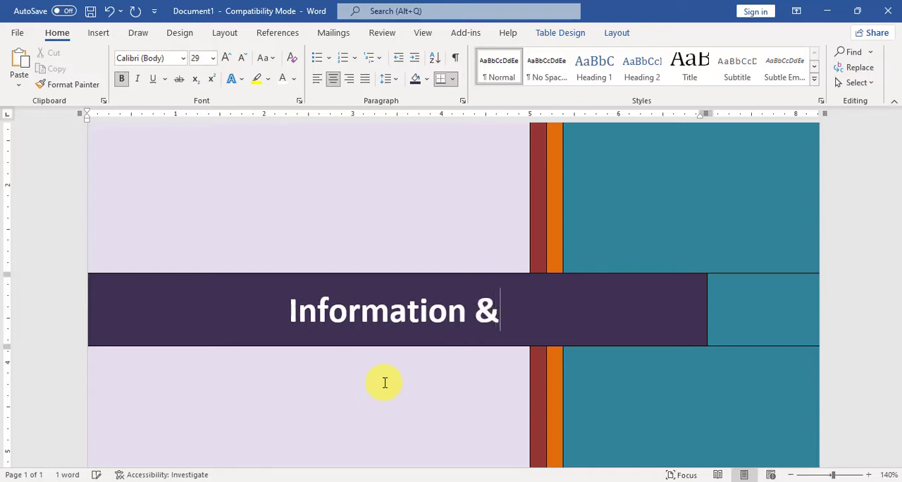
pyautogui.write(' Communication Technology')
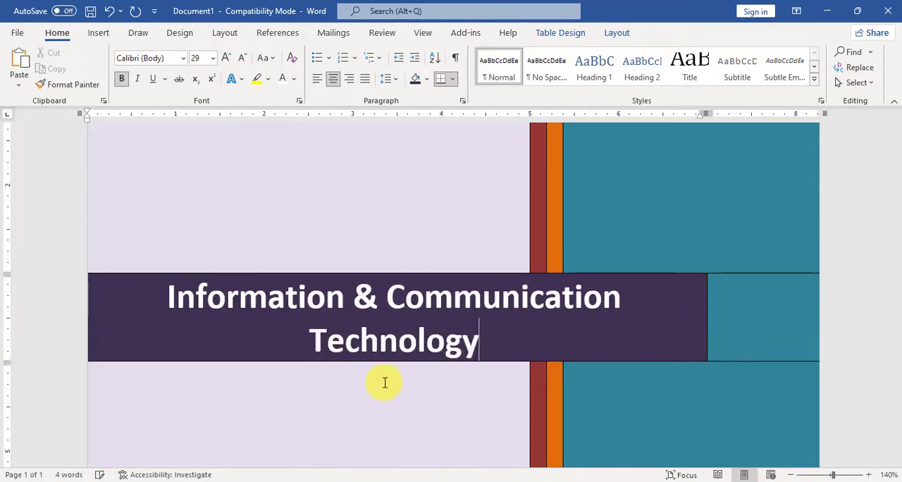
# Reduce the font size of the whole banner title so that it fits on a single line.
pyautogui.moveTo(485, 343); pyautogui.dragTo(169, 300)
pyautogui.hotkey('ctrl', '[')
pyautogui.hotkey('ctrl', '[')
pyautogui.click(489, 322)
pyautogui.hotkey('ctrl', 'z')
pyautogui.hotkey('ctrl', 'z')
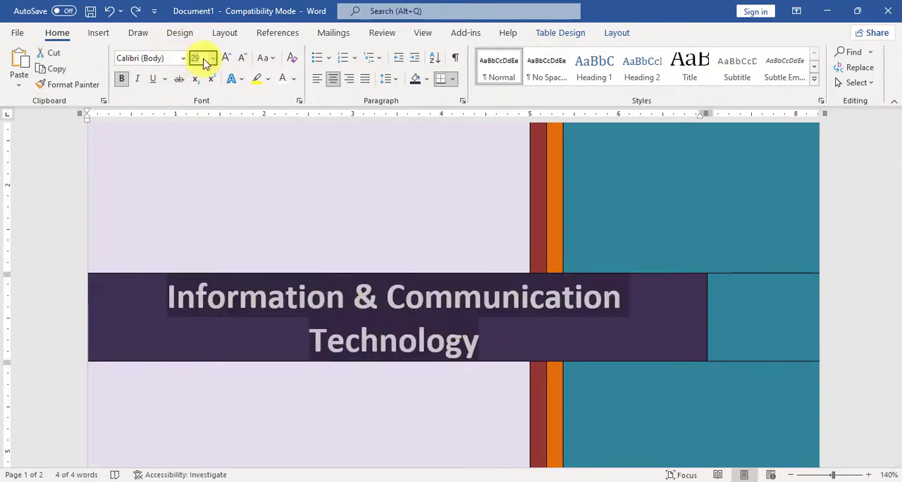
pyautogui.press('Return')
# Center the content of the second row's teal cell horizontally and vertically, and set its font size to 20.
pyautogui.scroll(3, 687, 321)
pyautogui.click(687, 321)
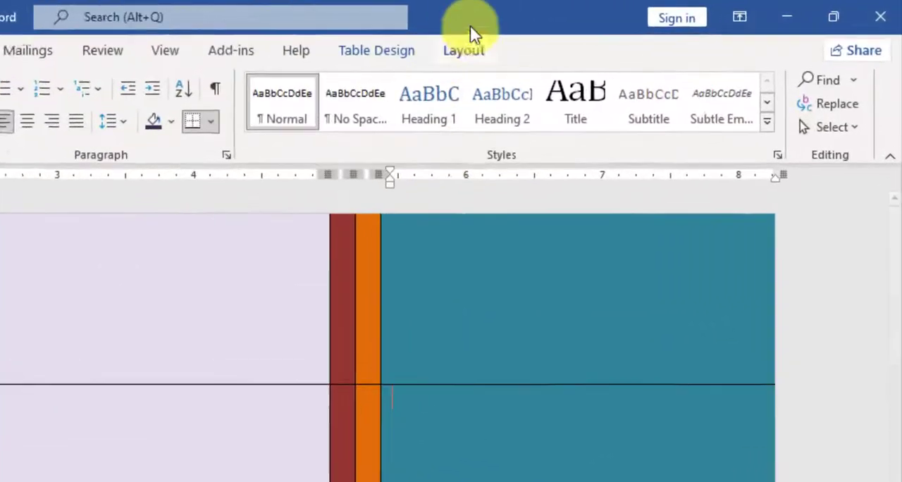
pyautogui.click(464, 50)
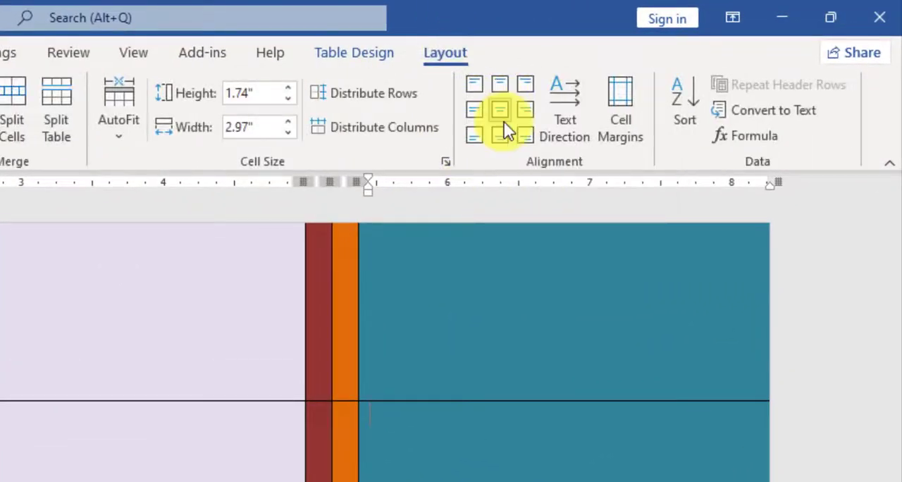
pyautogui.click(502, 116)
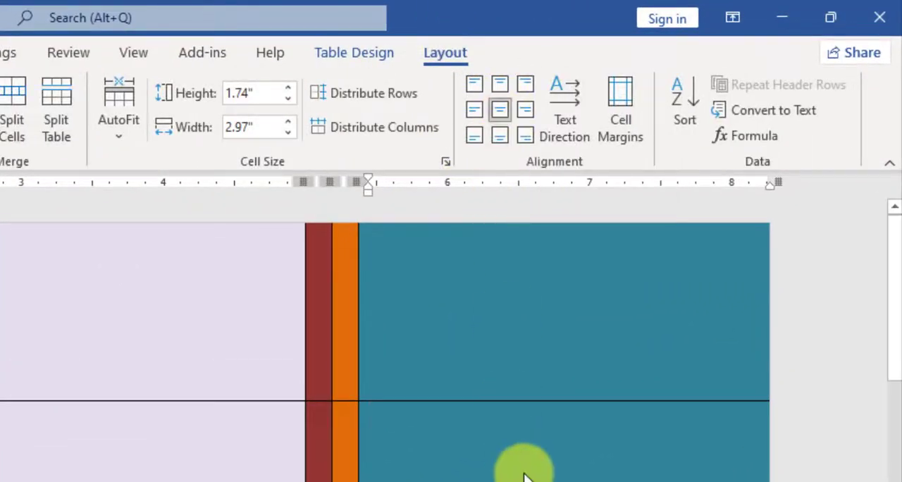
pyautogui.click(92, 52)
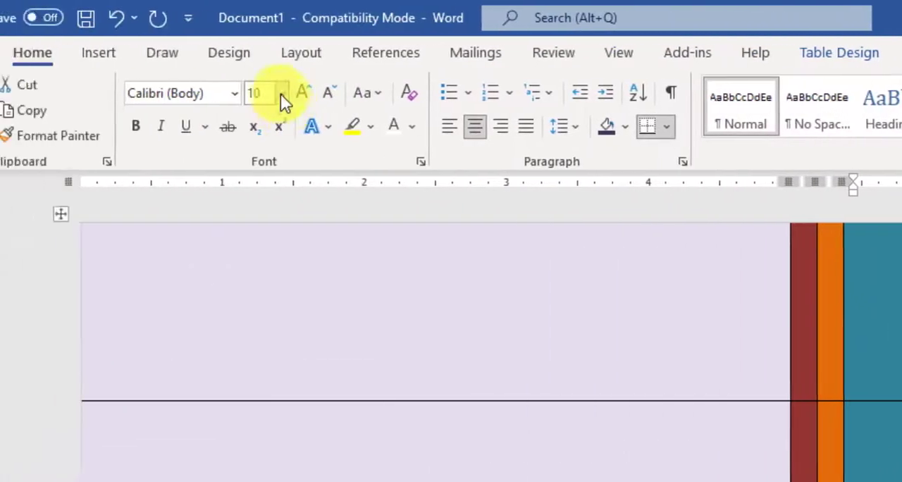
pyautogui.click(342, 94)
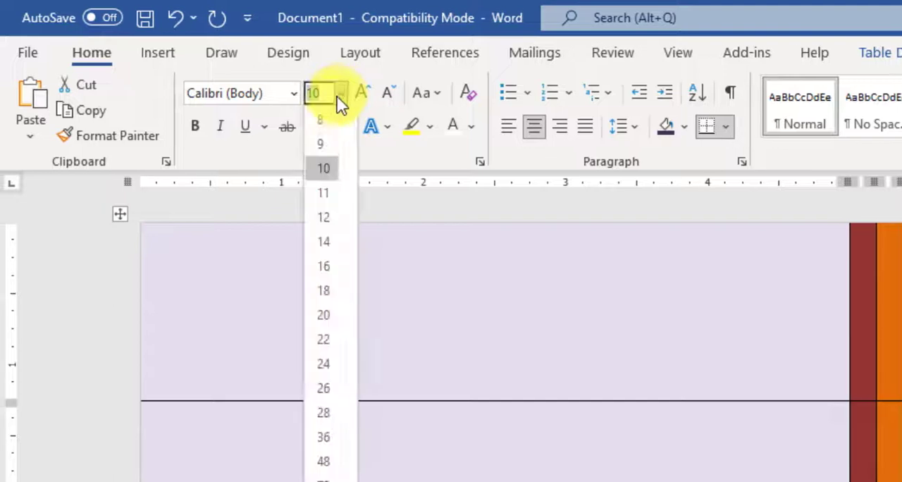
pyautogui.click(326, 315)
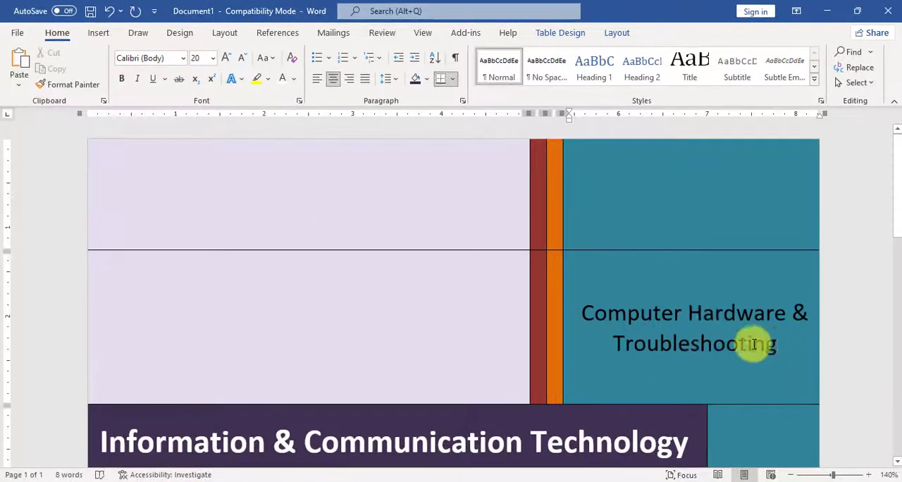
# Enter "Computer Hardware & Troubleshooting" in the second row's teal cell and format it as bold white text.
pyautogui.tripleClick(753, 344)
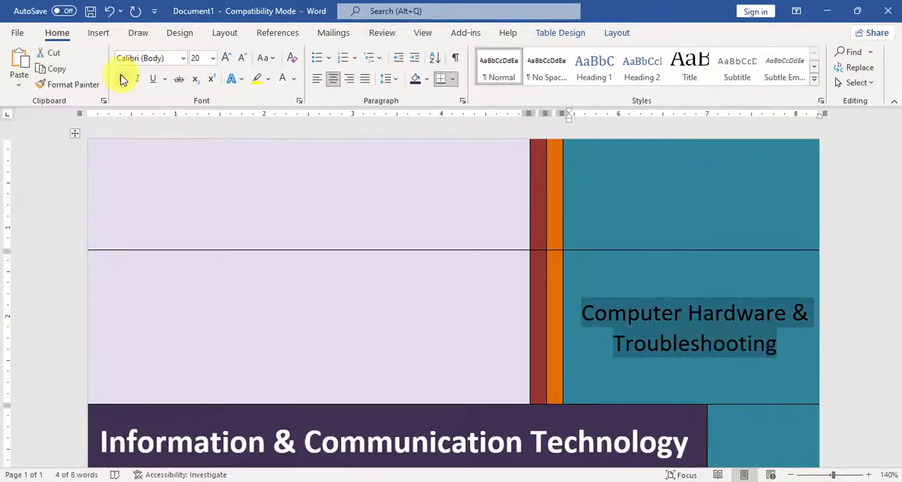
pyautogui.click(121, 78)
pyautogui.click(656, 324)
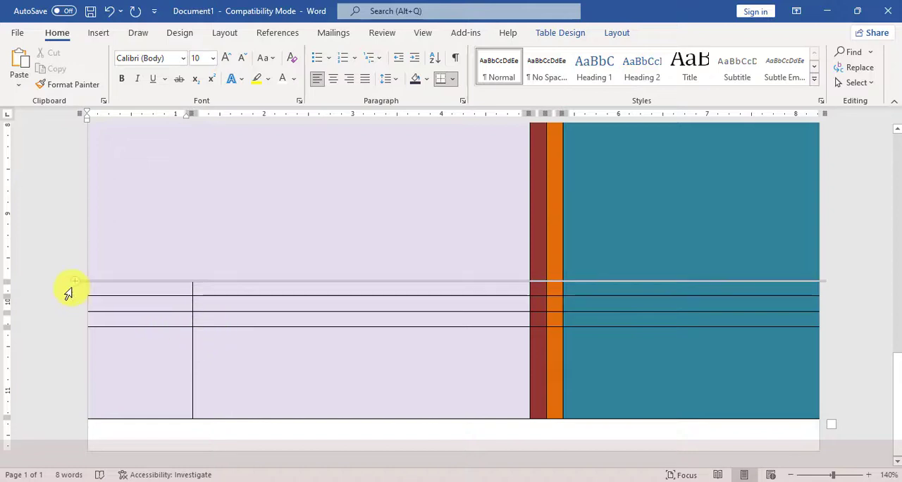
# Select the three narrow rows near the page bottom across all columns and set their font size to 16.
pyautogui.moveTo(66, 316); pyautogui.dragTo(184, 289)
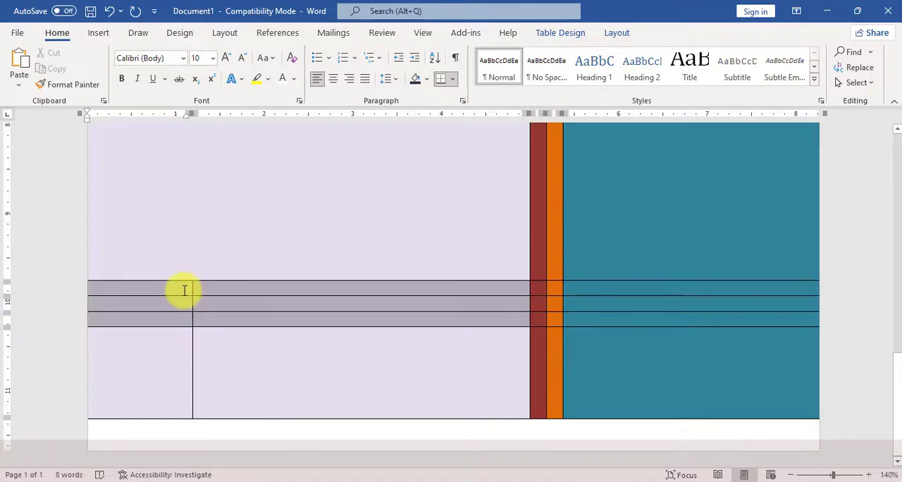
pyautogui.click(222, 303)
pyautogui.moveTo(207, 321); pyautogui.dragTo(63, 326)
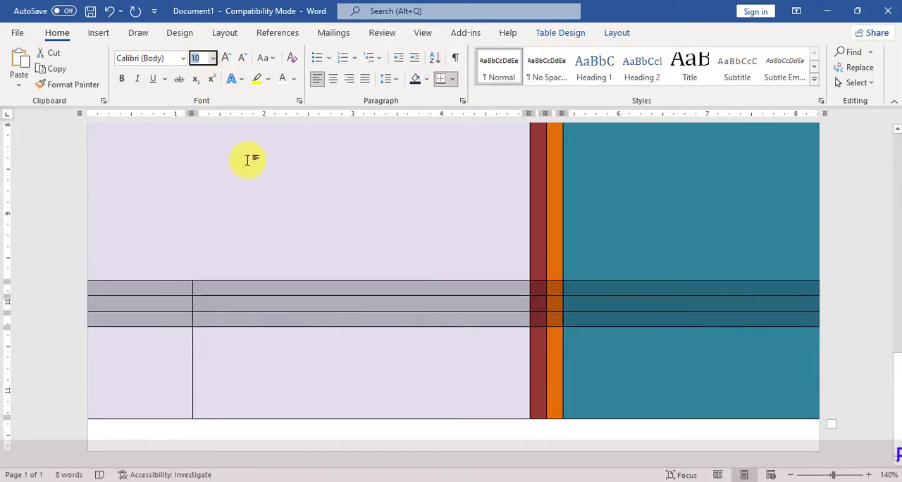
pyautogui.write('16')
pyautogui.press('Return')
# Enter "Submitted By:" in the second cell of the first narrow row.
pyautogui.click(355, 329)
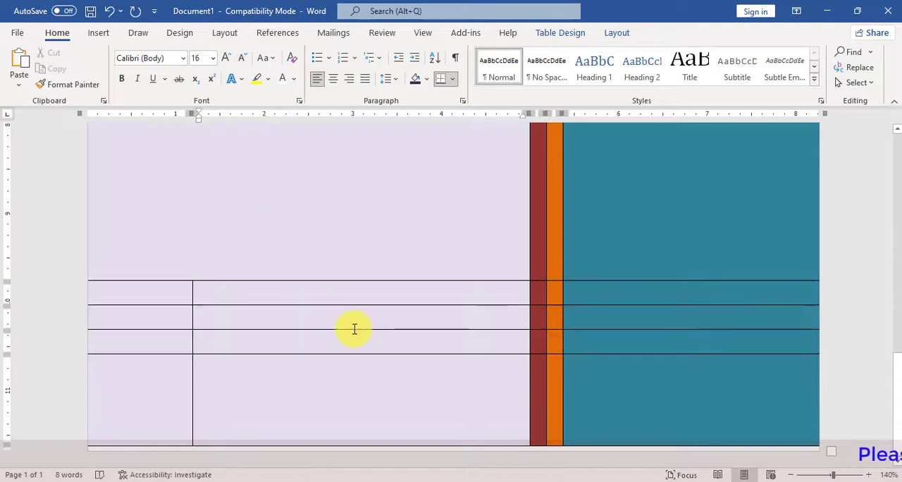
pyautogui.write('Su')
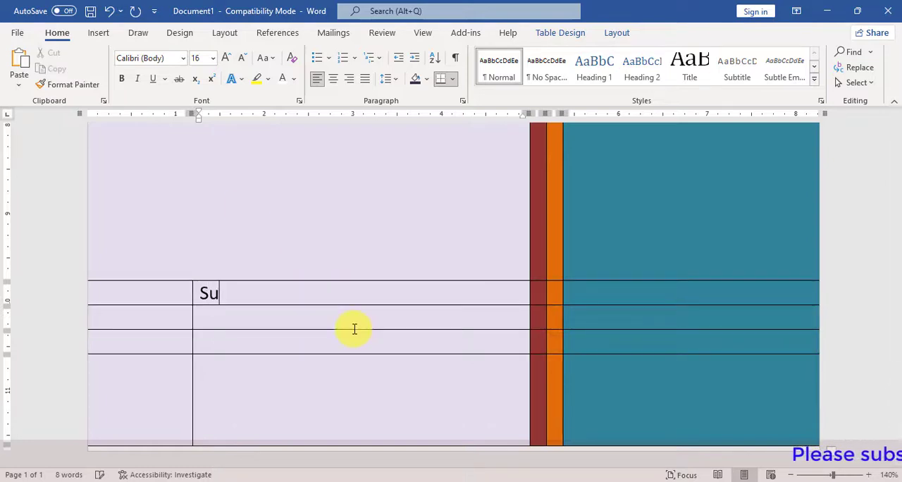
pyautogui.write('bmitted ')
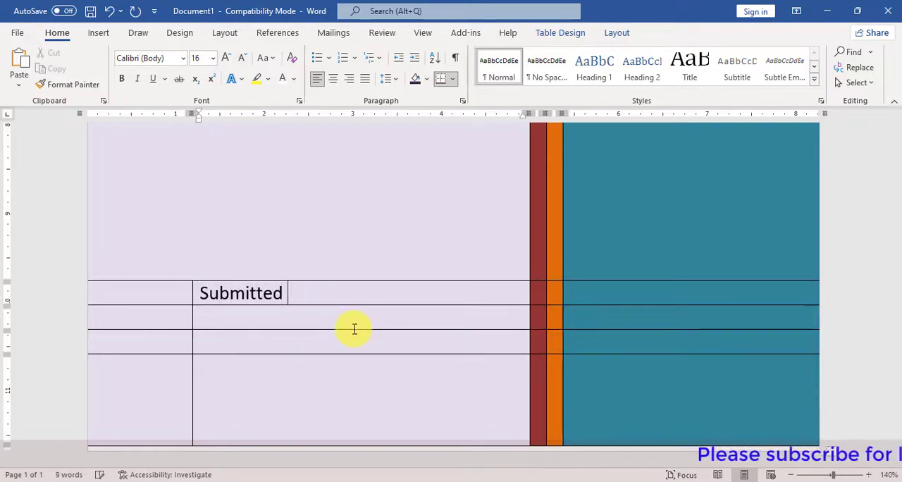
pyautogui.write('By:')
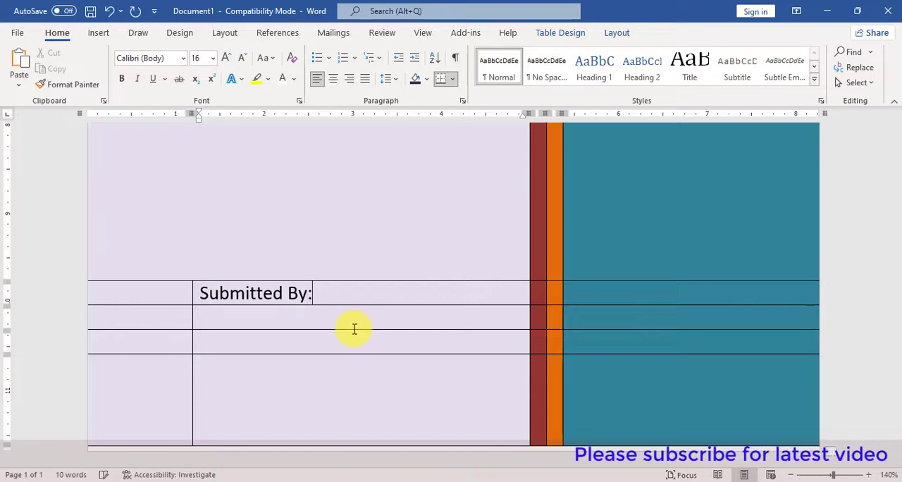
# Enter "Your Name" in the cell below "Submitted By:" and make it bold at size 17.
pyautogui.click(347, 323)
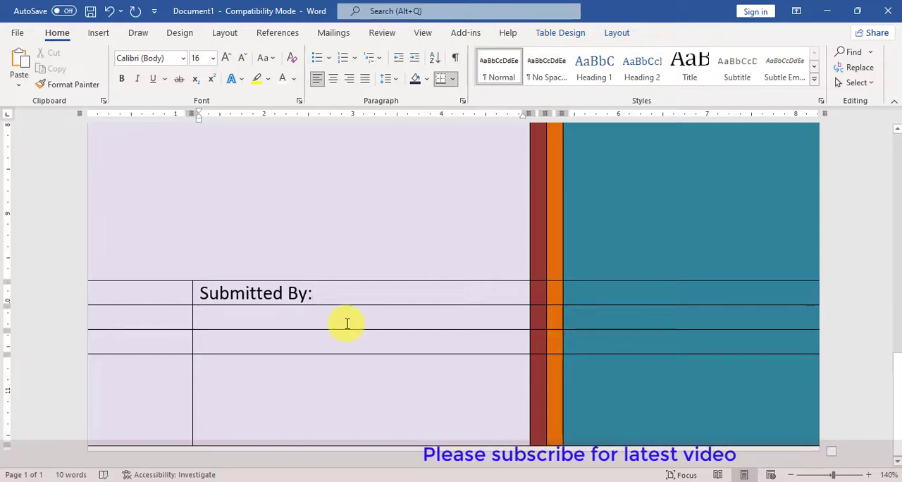
pyautogui.write('your')
pyautogui.press('BackSpace')
pyautogui.press('BackSpace')
pyautogui.press('BackSpace')
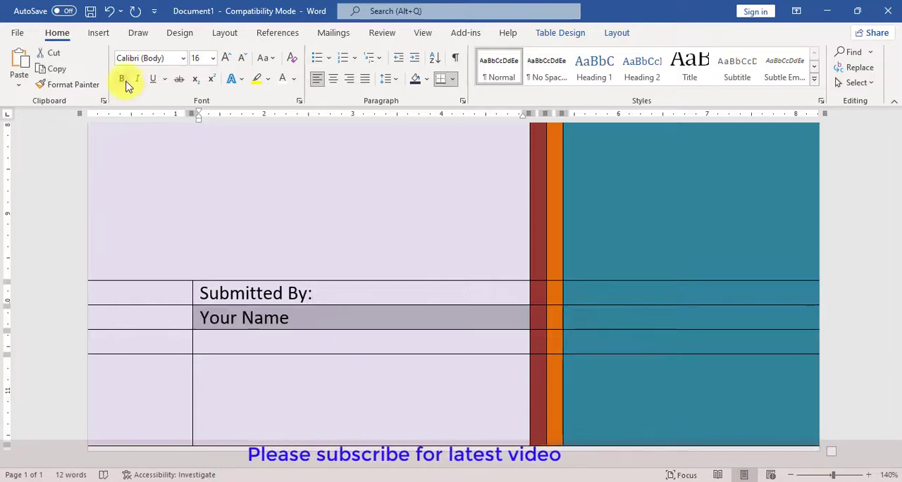
pyautogui.click(124, 80)
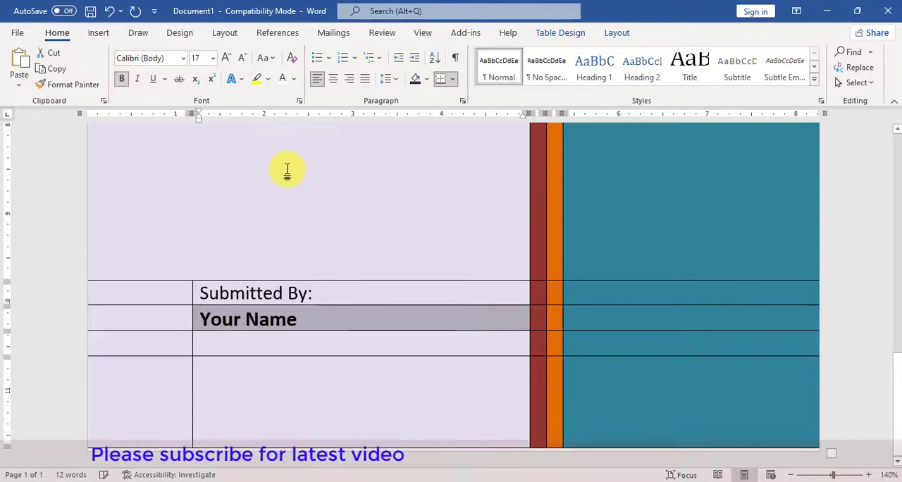
# Enter "ID & Detail....." in the cell below "Your Name".
pyautogui.click(315, 352)
pyautogui.write('D')
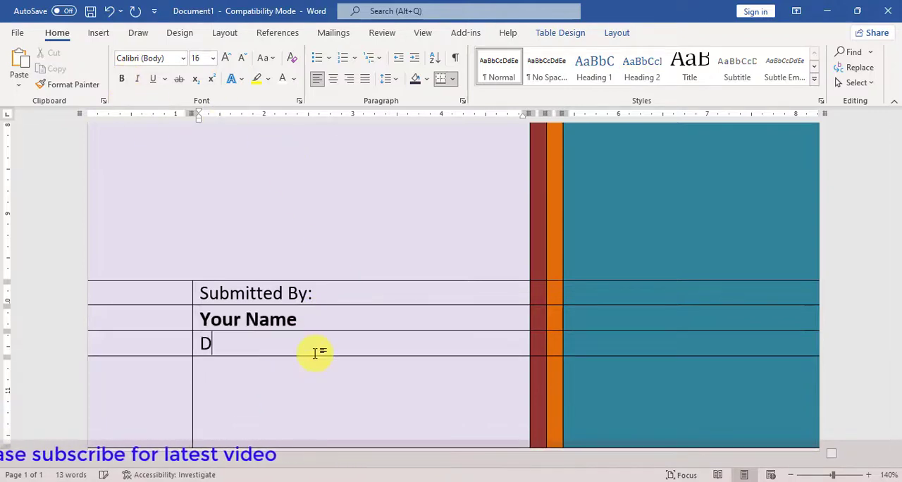
pyautogui.press('BackSpace')
pyautogui.write('ID & ')
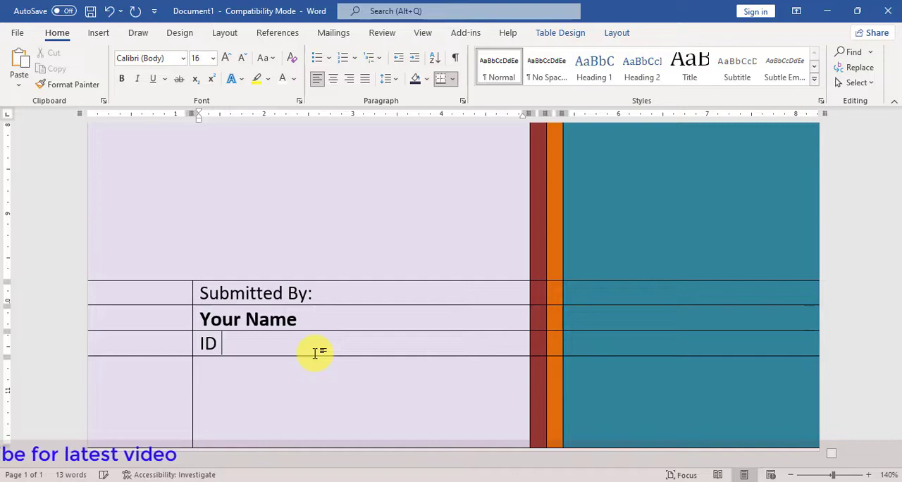
pyautogui.write('I')
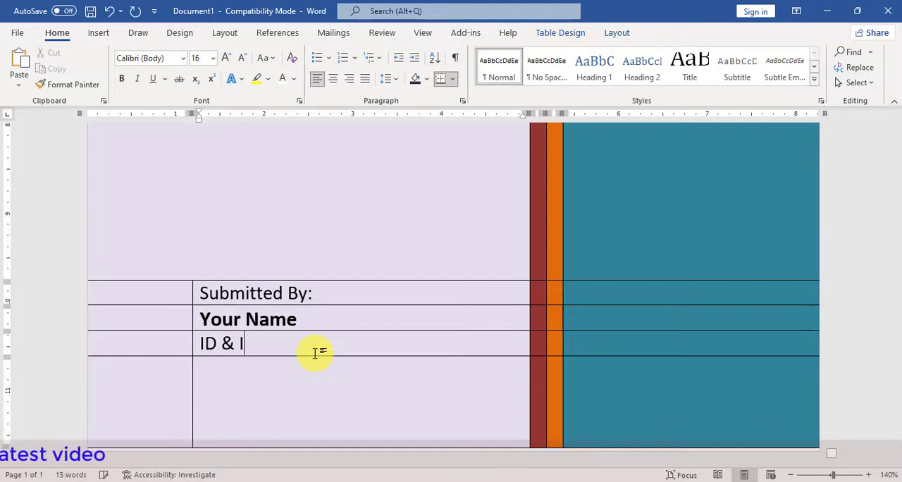
pyautogui.write('Detail')
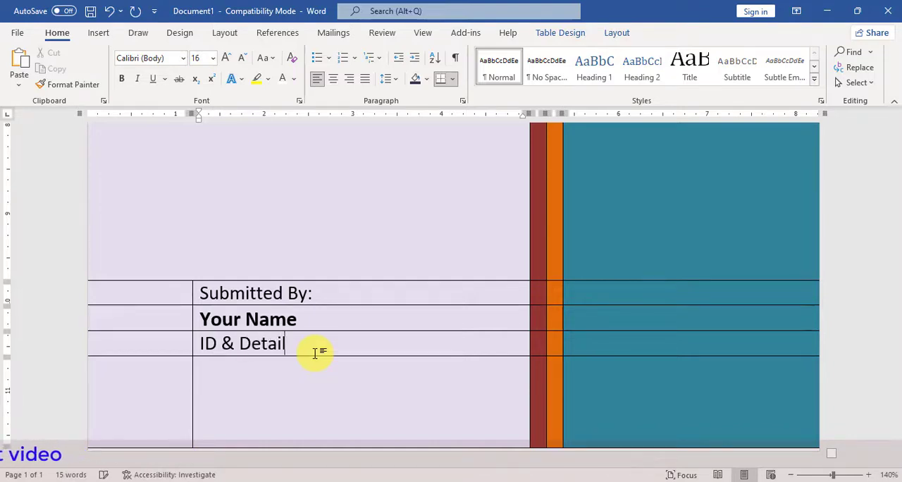
pyautogui.write('.....')
# Insert the picture data-privacy-freepik-1170x658 from the Cartoon Image folder under E:\Job\YouTube Information into the large lavender cell below the title banner.
pyautogui.scroll(8, 438, 350)
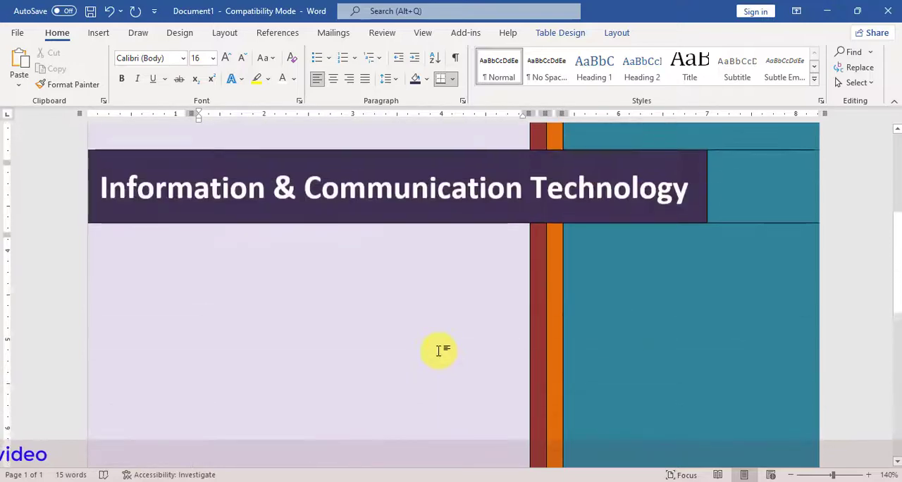
pyautogui.scroll(5, 438, 350)
pyautogui.scroll(-5, 438, 350)
pyautogui.scroll(6, 438, 350)
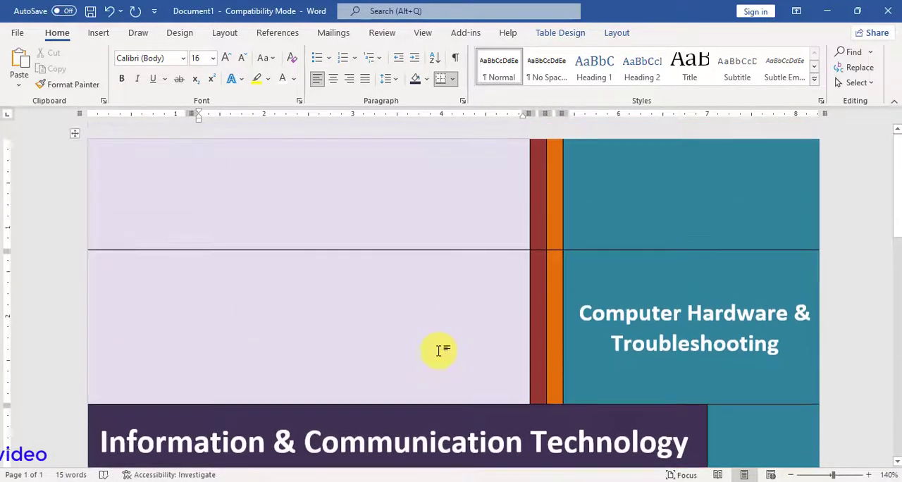
pyautogui.scroll(-11, 436, 337)
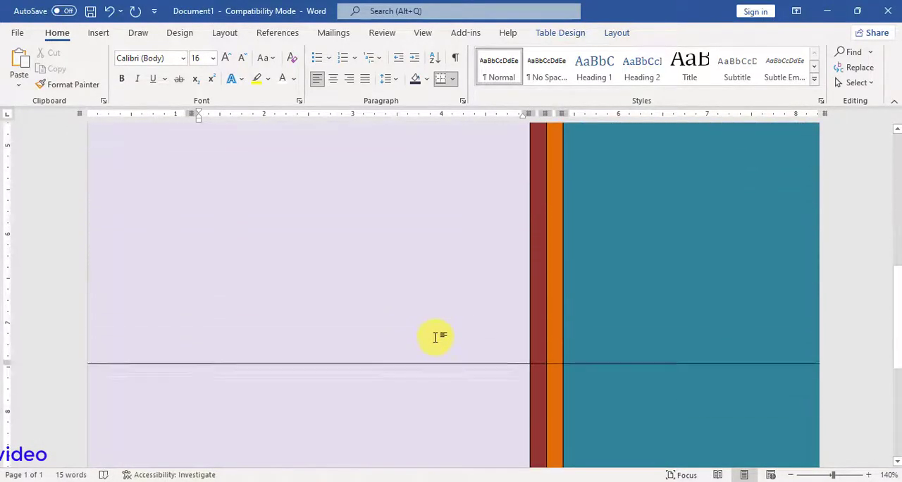
pyautogui.scroll(5, 436, 337)
pyautogui.click(436, 336)
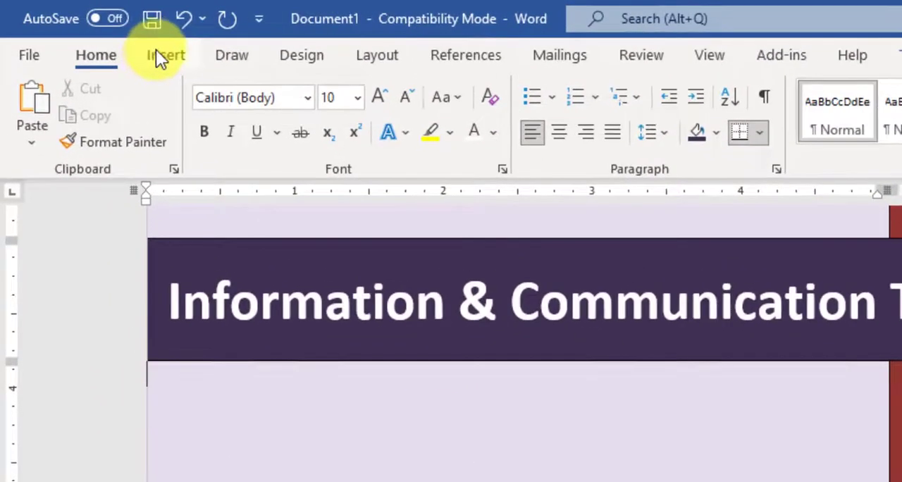
pyautogui.click(98, 32)
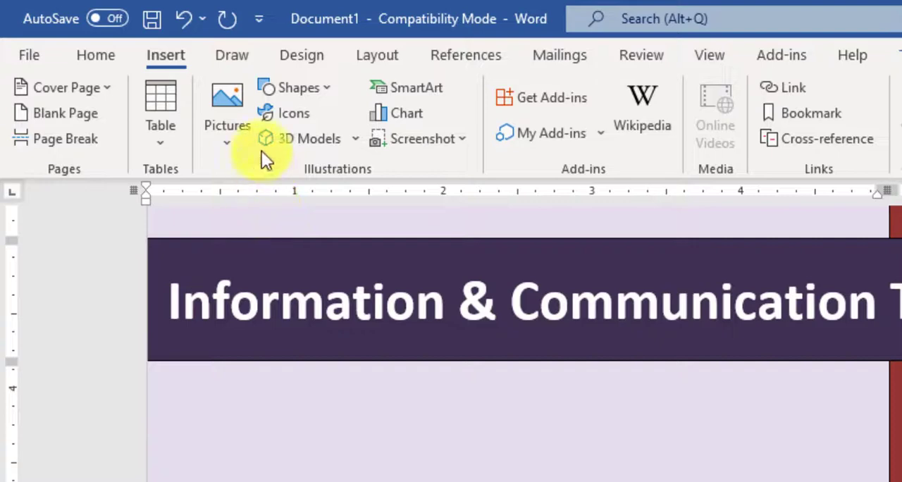
pyautogui.click(224, 125)
pyautogui.click(271, 211)
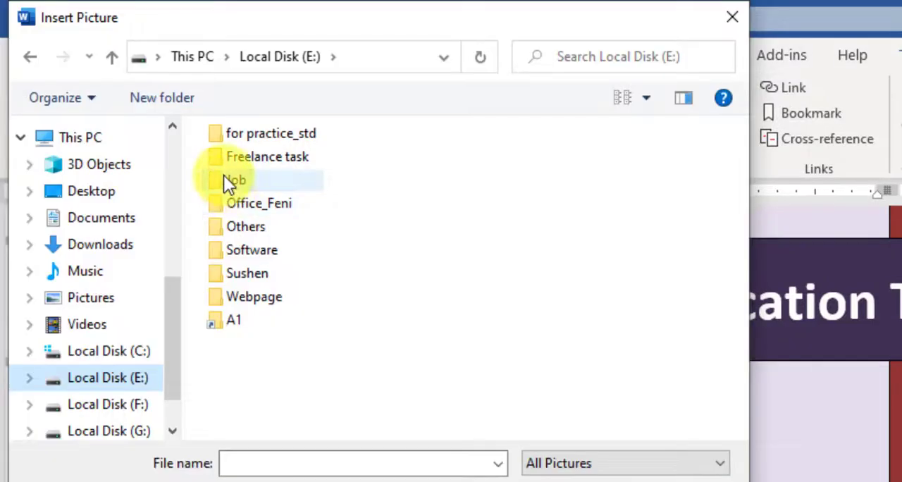
pyautogui.doubleClick(223, 176)
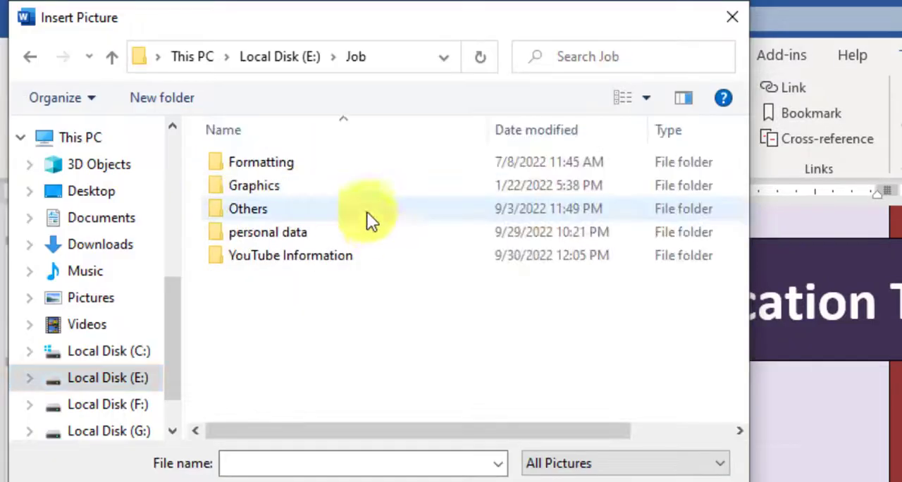
pyautogui.doubleClick(284, 255)
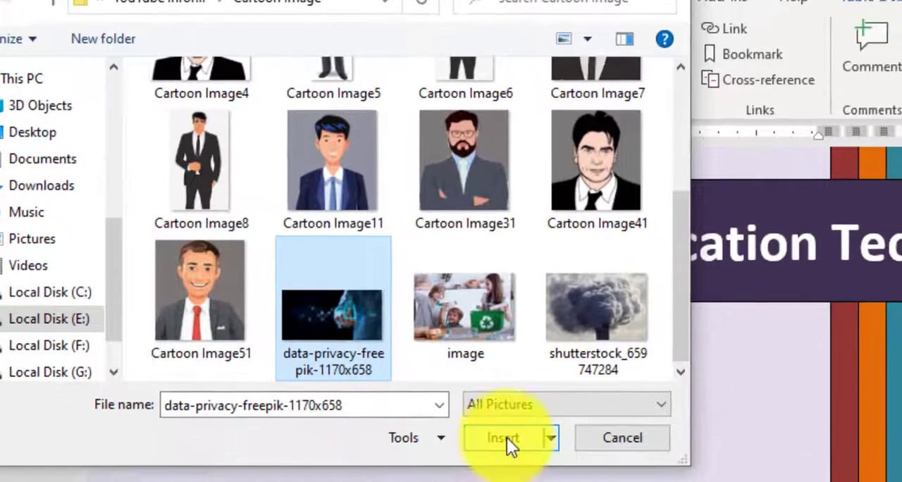
pyautogui.click(500, 434)
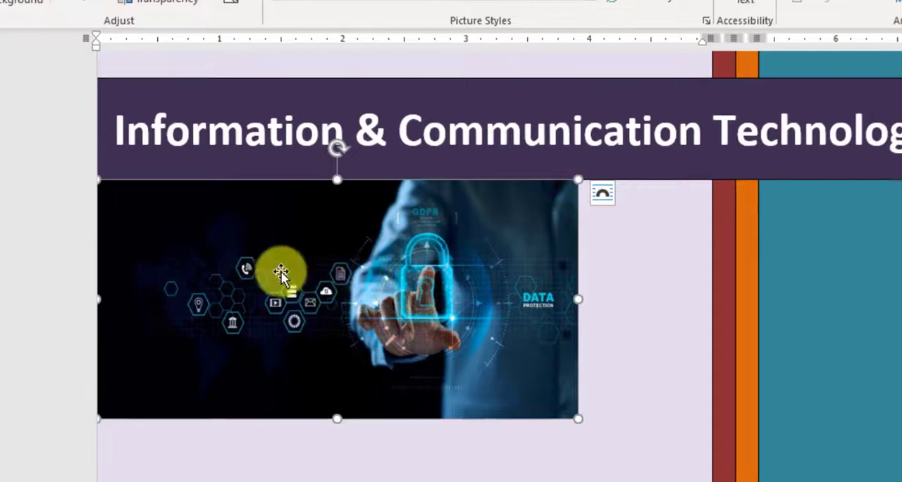
# Set the cover picture's text wrapping to In Front of Text and enlarge it to the title banner's width, about 6.99" by 3.46".
pyautogui.rightClick(315, 268)
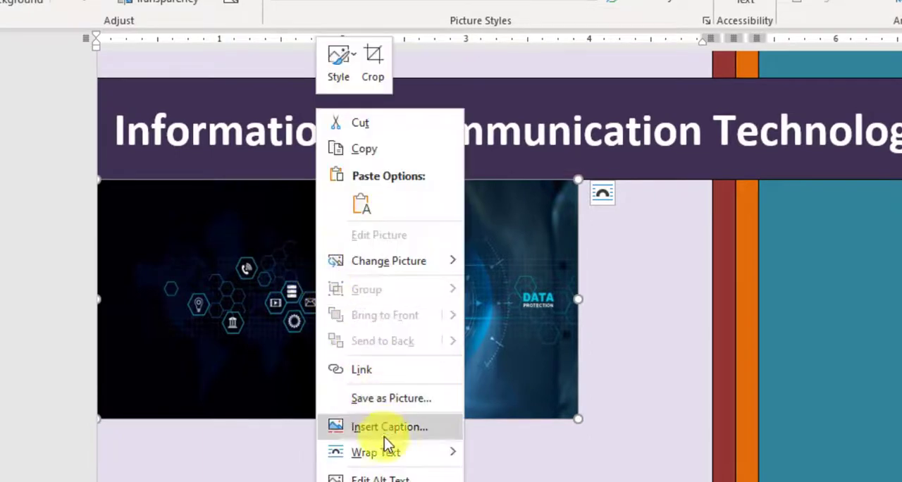
pyautogui.moveTo(389, 459)
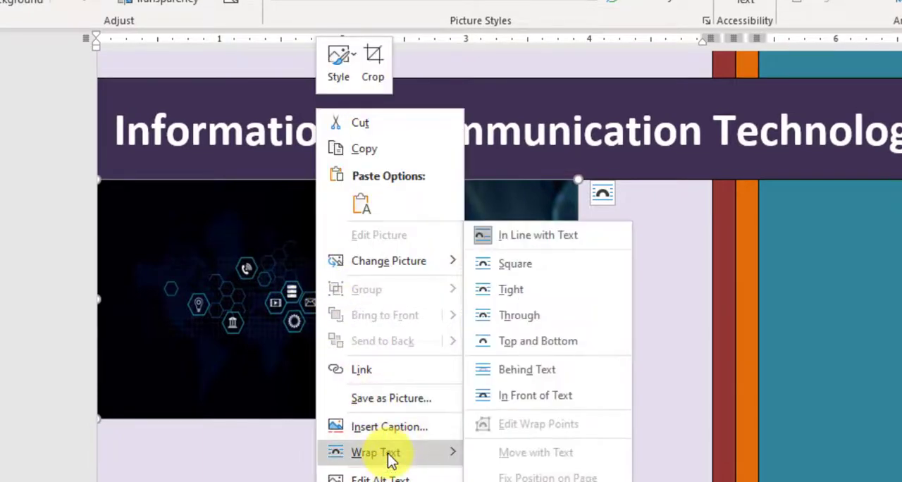
pyautogui.click(532, 396)
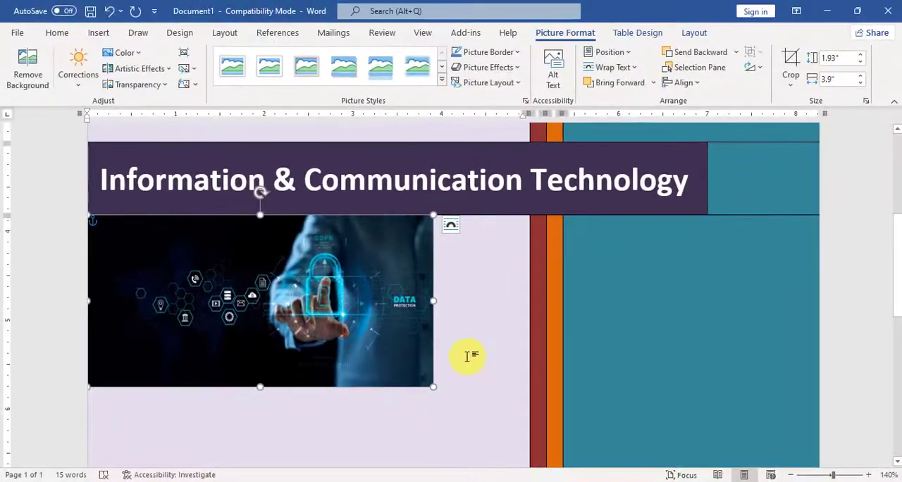
pyautogui.scroll(-2, 559, 361)
pyautogui.moveTo(432, 297); pyautogui.dragTo(707, 417)
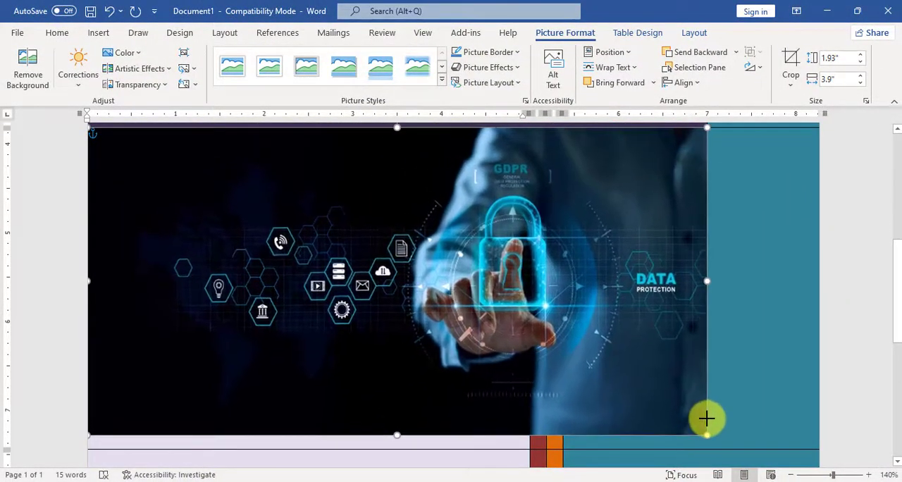
pyautogui.scroll(2, 607, 367)
pyautogui.scroll(1, 606, 366)
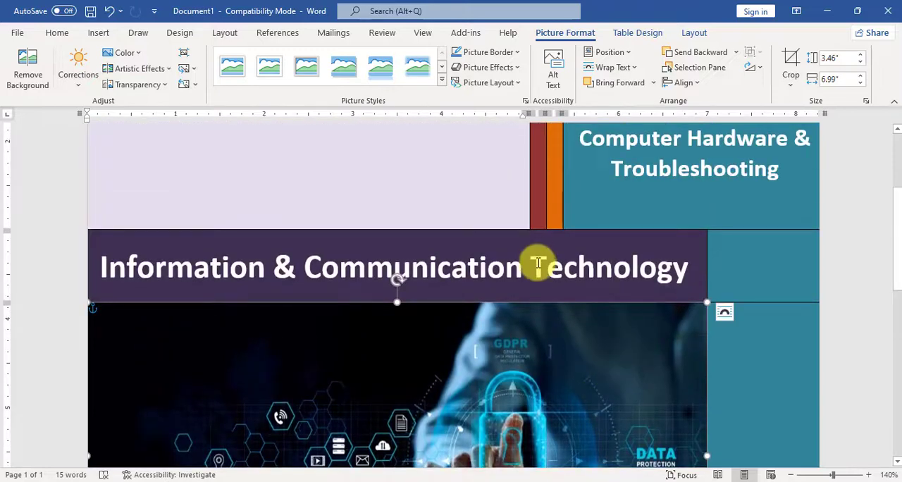
# Apply Align Center to the empty lavender cell between the picture and "Submitted By:" and set its font size to 18.
pyautogui.click(534, 262)
pyautogui.scroll(-6, 566, 357)
pyautogui.click(370, 303)
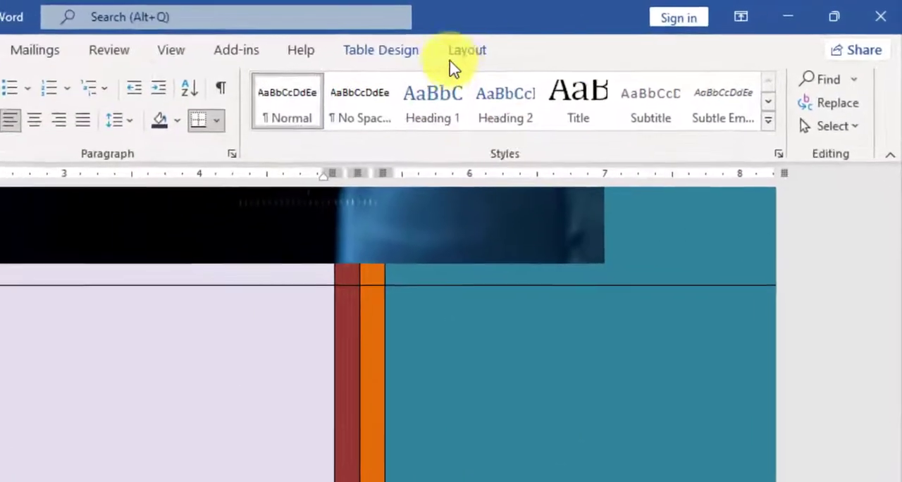
pyautogui.click(615, 33)
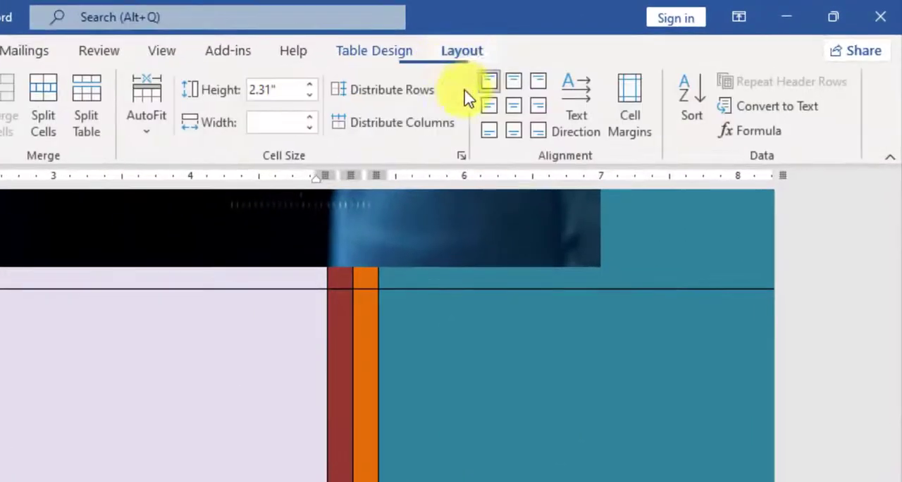
pyautogui.click(513, 108)
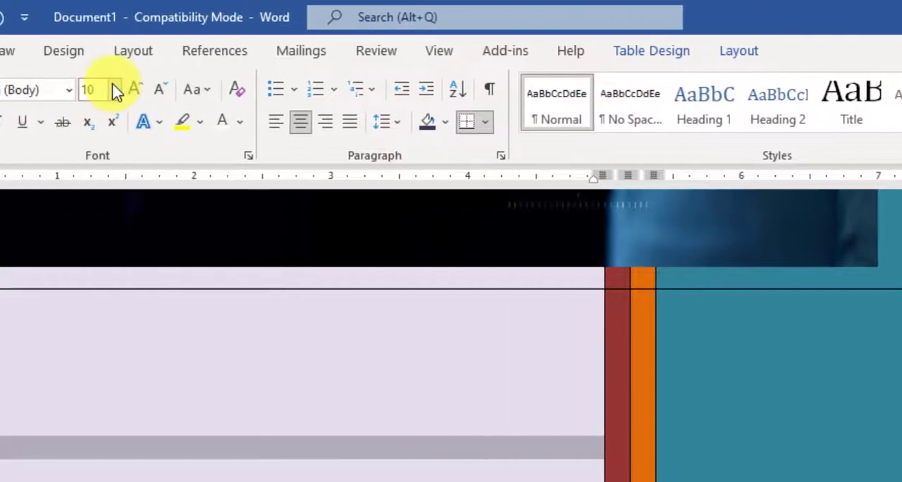
pyautogui.click(328, 89)
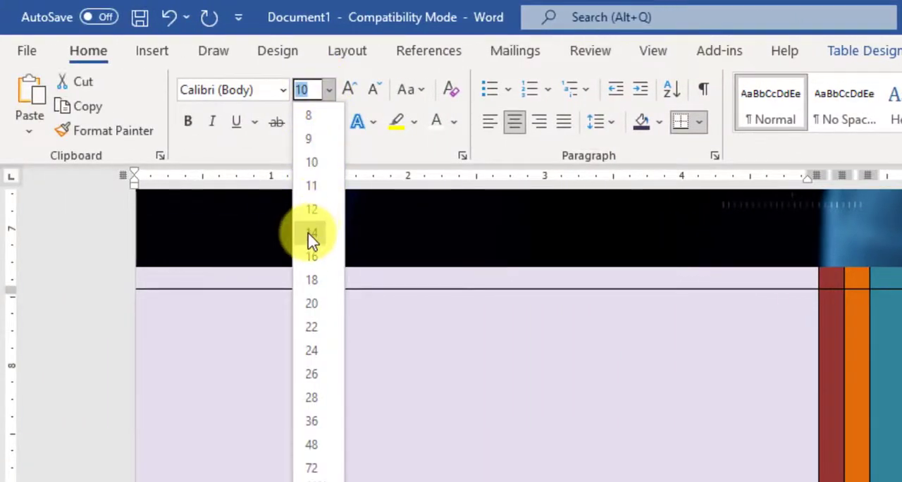
pyautogui.click(312, 282)
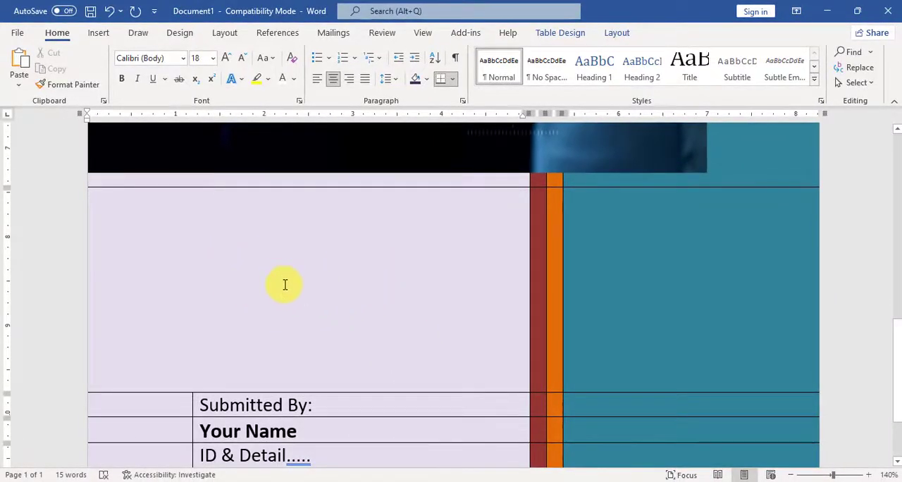
# Enter "[Logo]" and, on a second line, "[Department Name]" in the centered cell below the picture.
pyautogui.click(98, 34)
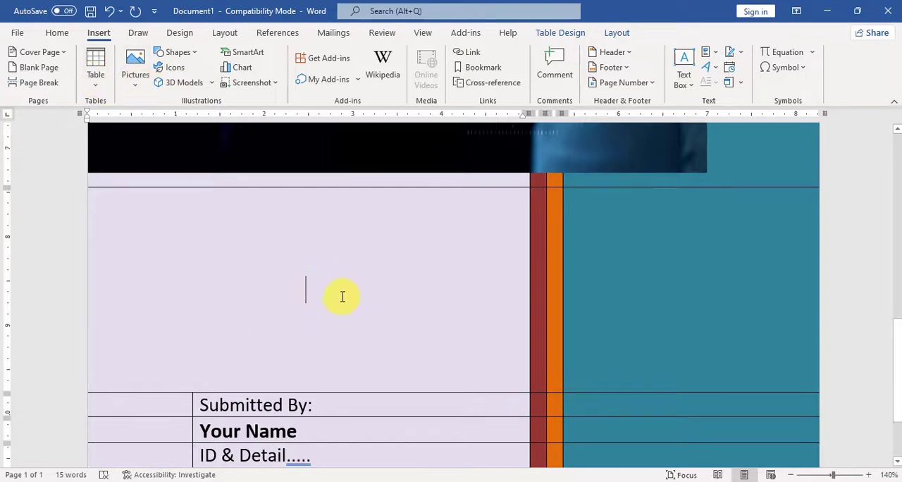
pyautogui.write('[Logo]')
pyautogui.press('Return')
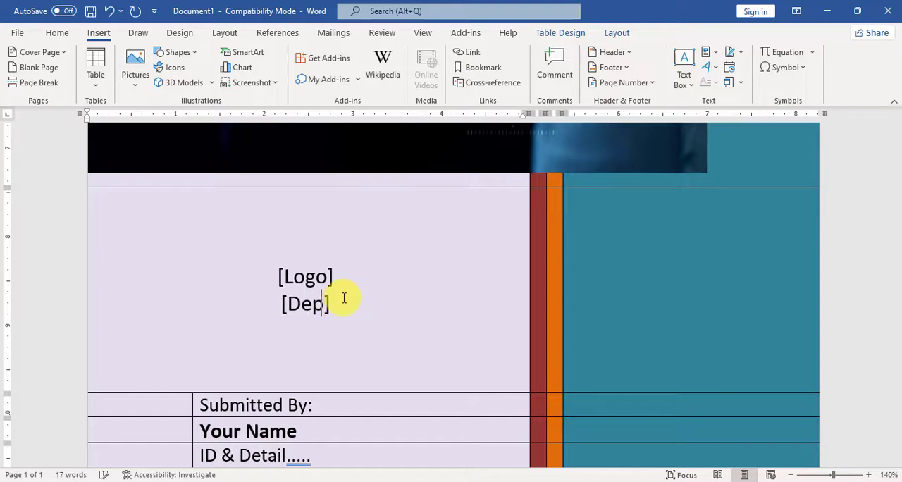
pyautogui.write('[Department Nam')
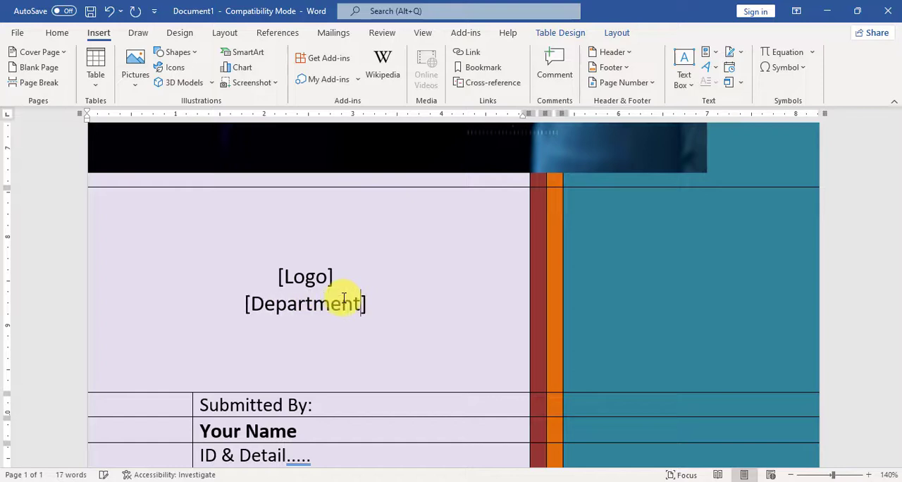
pyautogui.write('e')
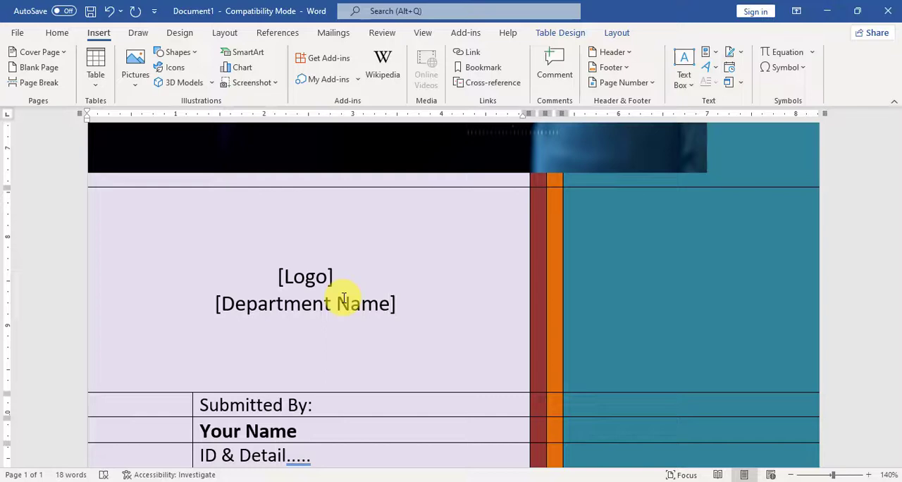
# Select the entire cover table and remove all of its borders with No Border.
pyautogui.scroll(10, 454, 290)
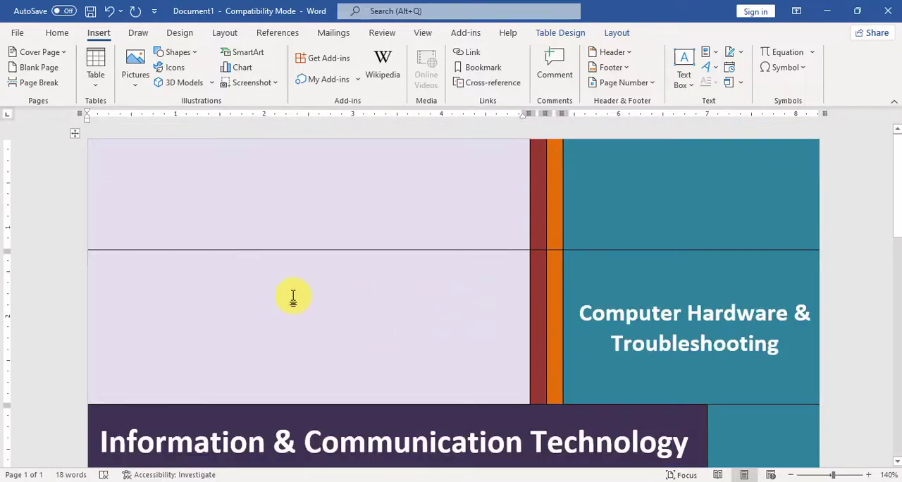
pyautogui.scroll(-10, 347, 317)
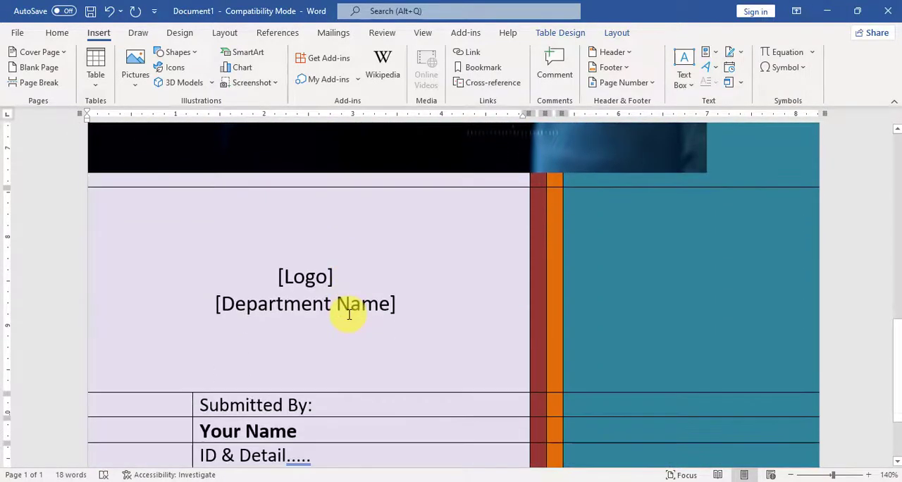
pyautogui.scroll(-3, 349, 313)
pyautogui.scroll(8, 349, 313)
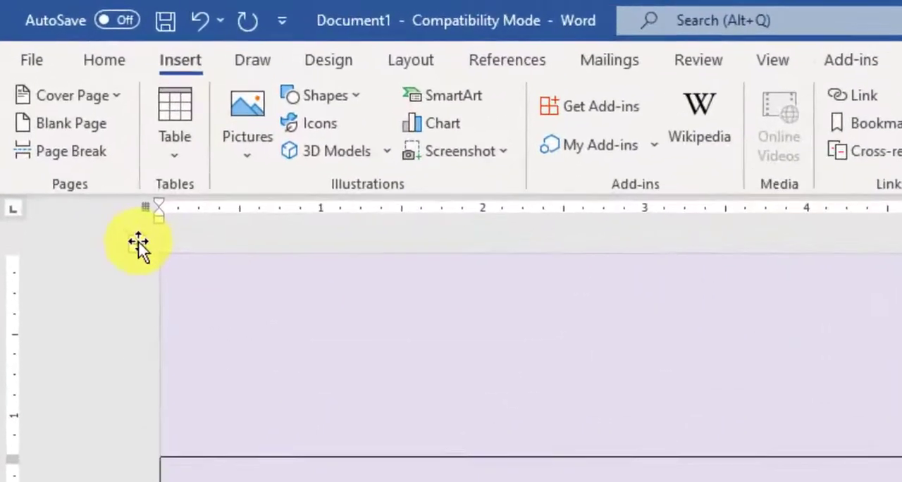
pyautogui.click(75, 134)
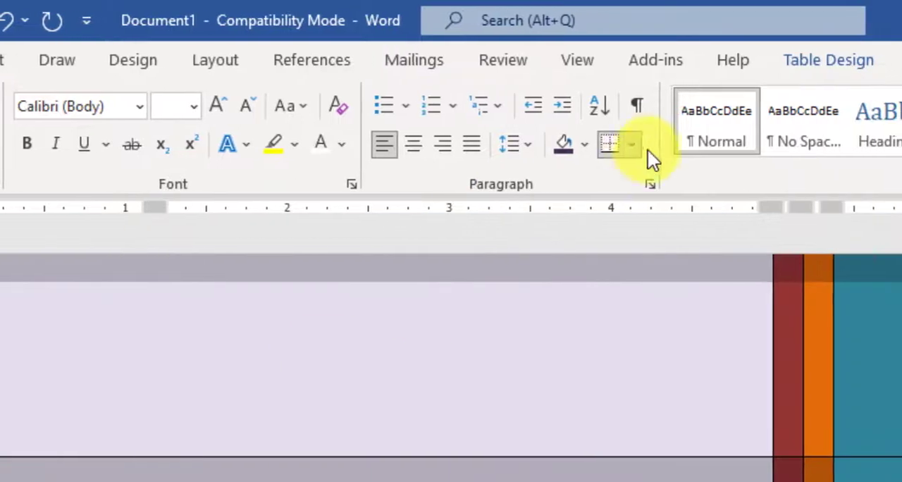
pyautogui.click(629, 139)
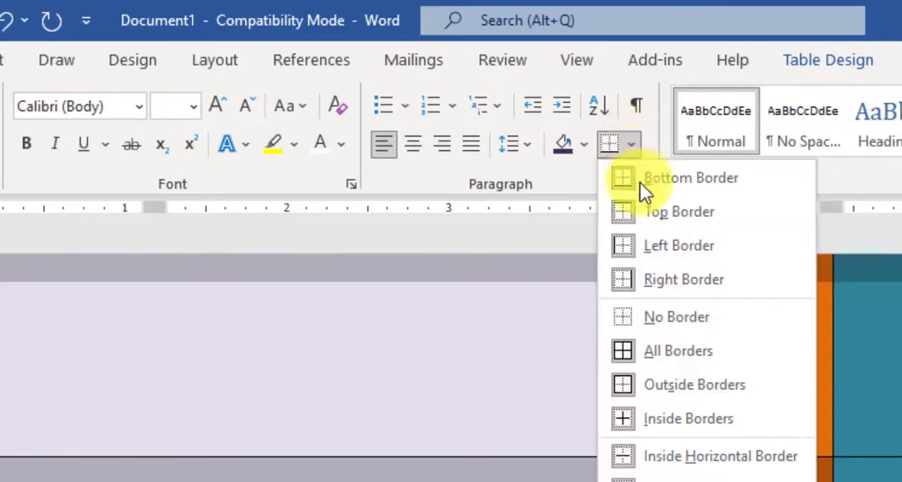
pyautogui.click(658, 317)
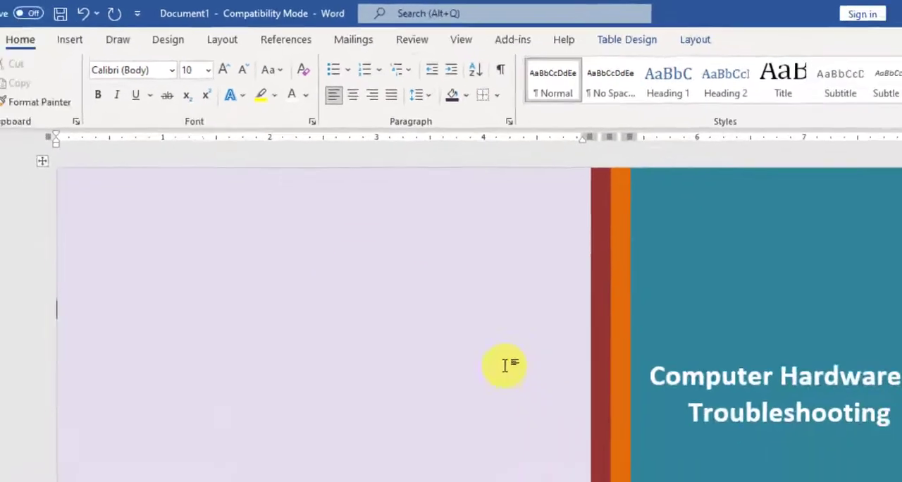
pyautogui.scroll(-10, 457, 302)
pyautogui.scroll(3, 457, 302)
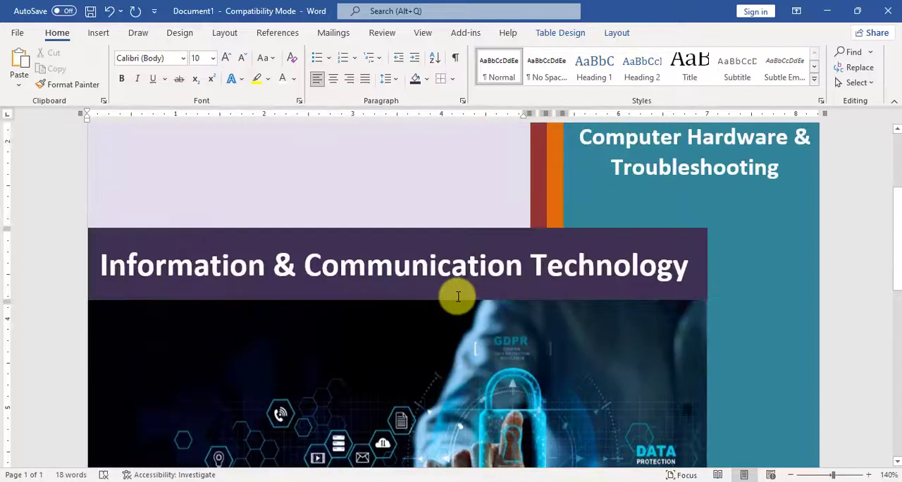
pyautogui.scroll(-8, 457, 301)
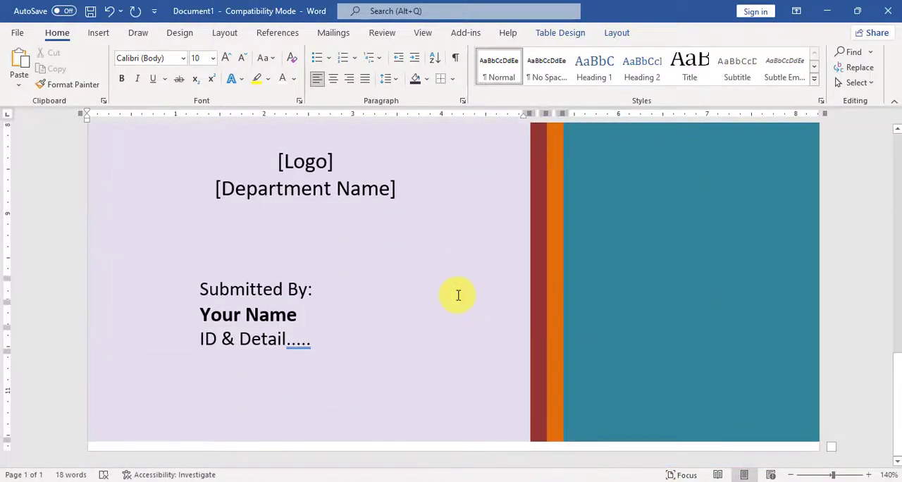
pyautogui.scroll(5, 458, 295)
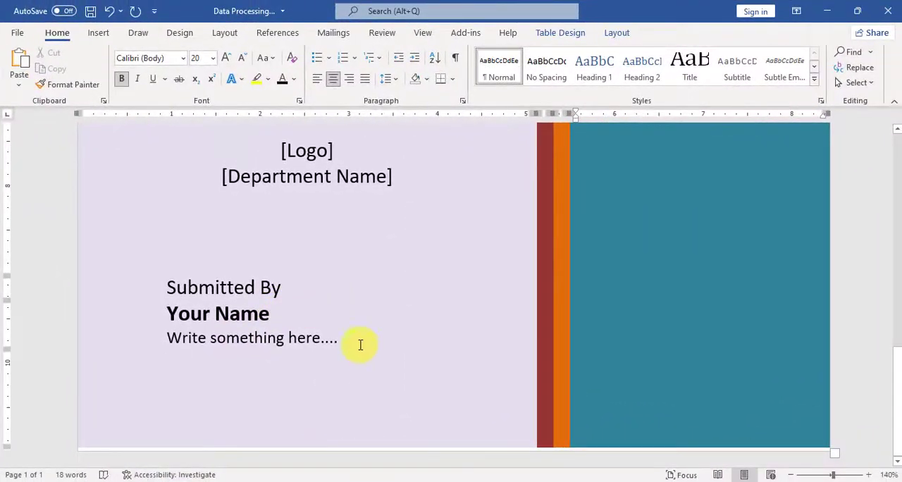
# Try to raise the row boundary above "Submitted By" to free space below the table.
pyautogui.click(315, 339)
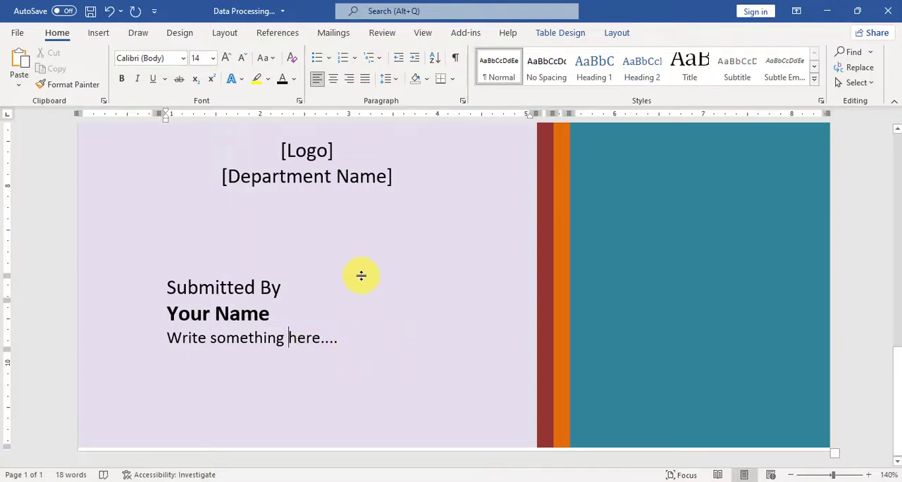
pyautogui.moveTo(362, 276); pyautogui.dragTo(363, 254)
pyautogui.click(94, 435)
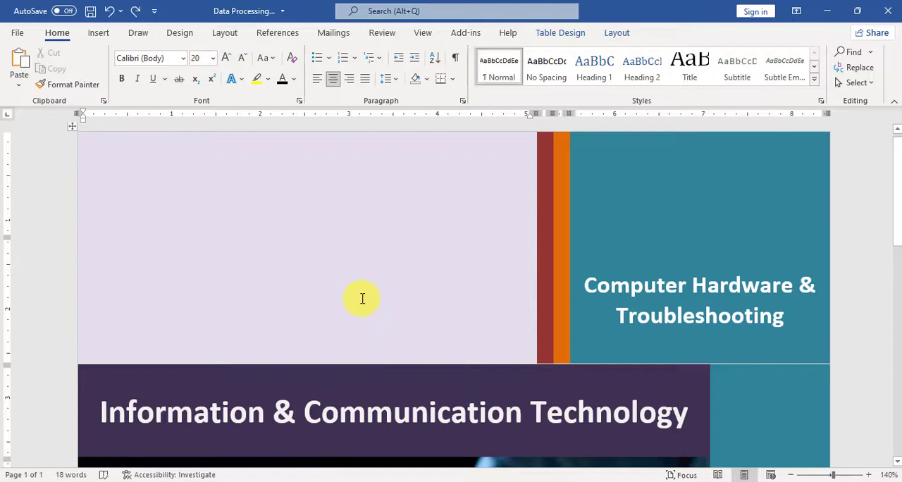
# Show the table gridlines and raise the row boundary above "Submitted By" to leave white space below the table.
pyautogui.click(618, 33)
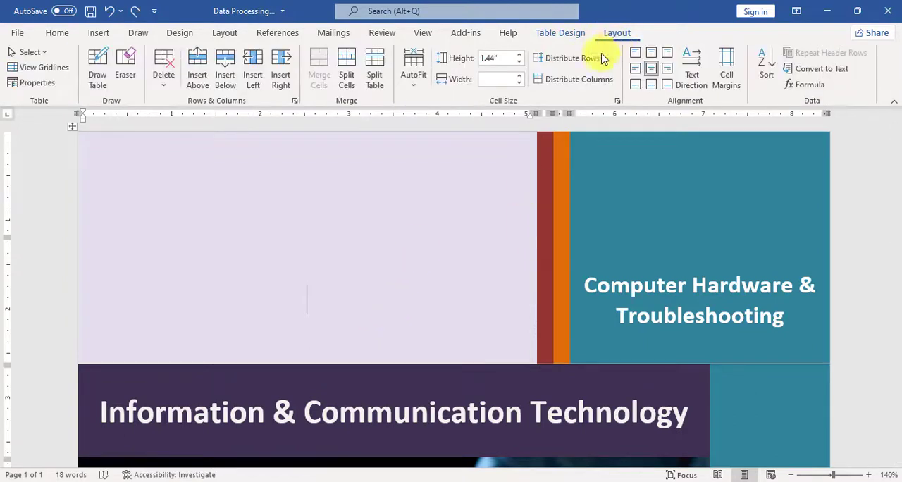
pyautogui.click(42, 68)
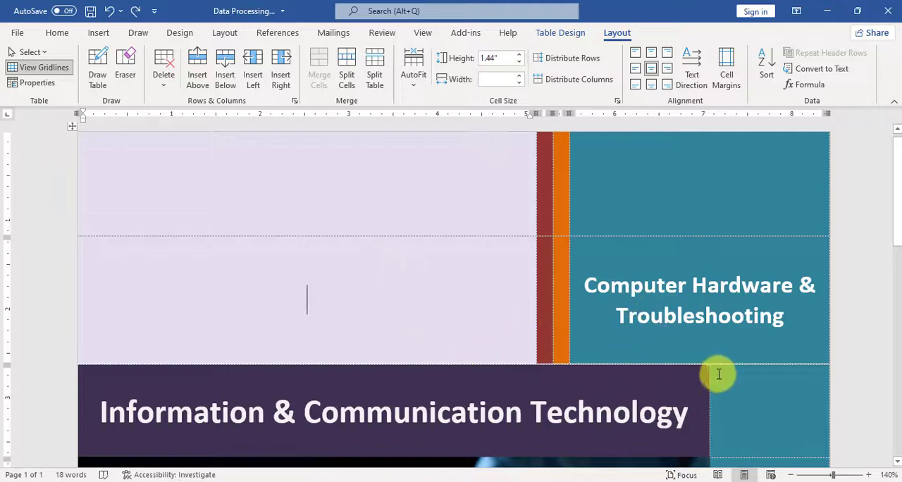
pyautogui.scroll(-5, 717, 373)
pyautogui.scroll(-5, 618, 347)
pyautogui.click(215, 288)
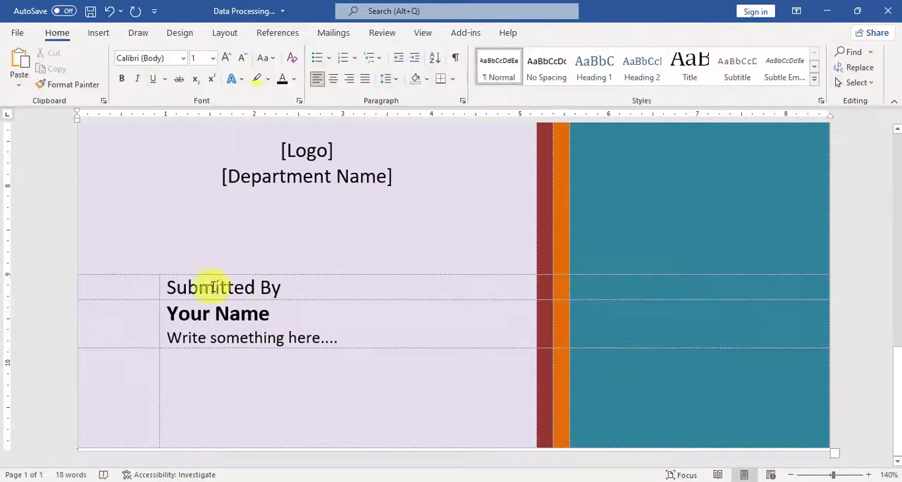
pyautogui.click(302, 287)
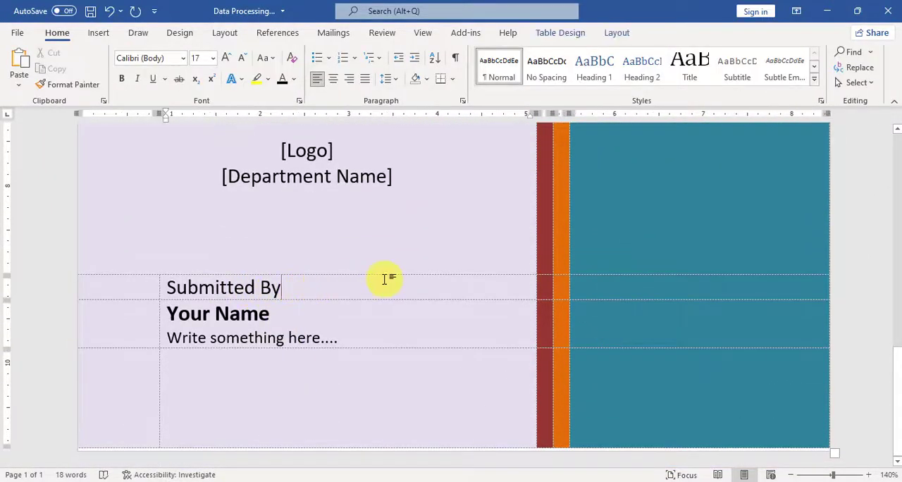
pyautogui.moveTo(358, 276); pyautogui.dragTo(362, 223)
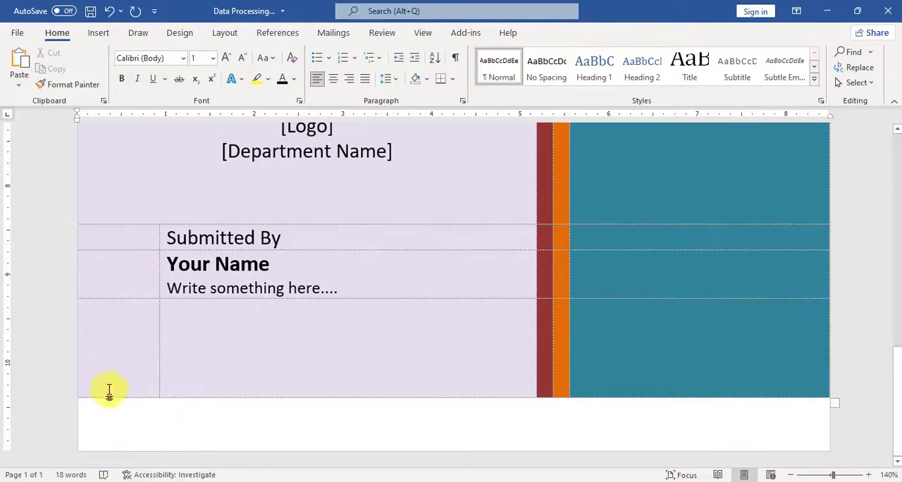
# Insert a page break in the empty line below the table, followed by a Continuous section break.
pyautogui.click(83, 405)
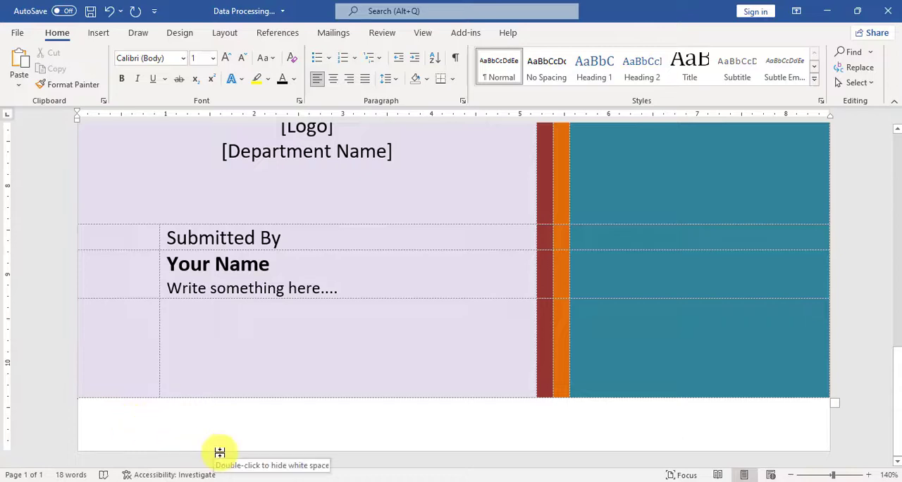
pyautogui.hotkey('ctrl', 'Return')
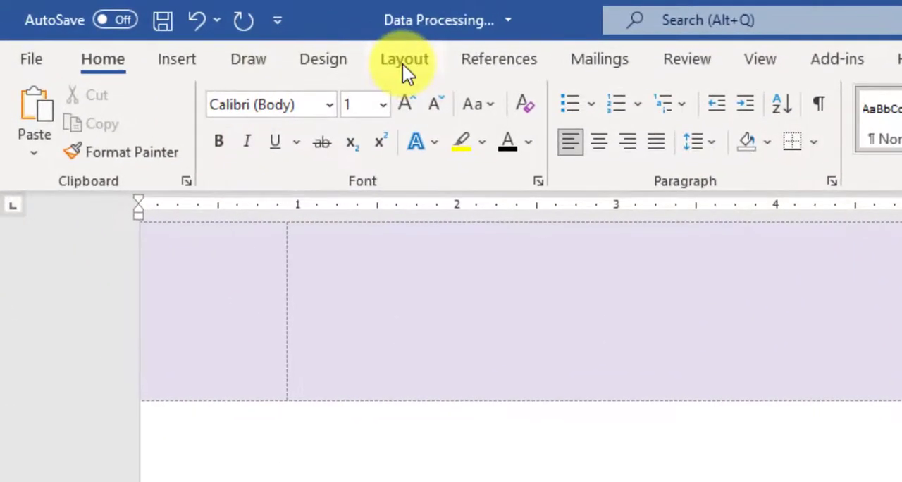
pyautogui.click(404, 59)
pyautogui.click(311, 93)
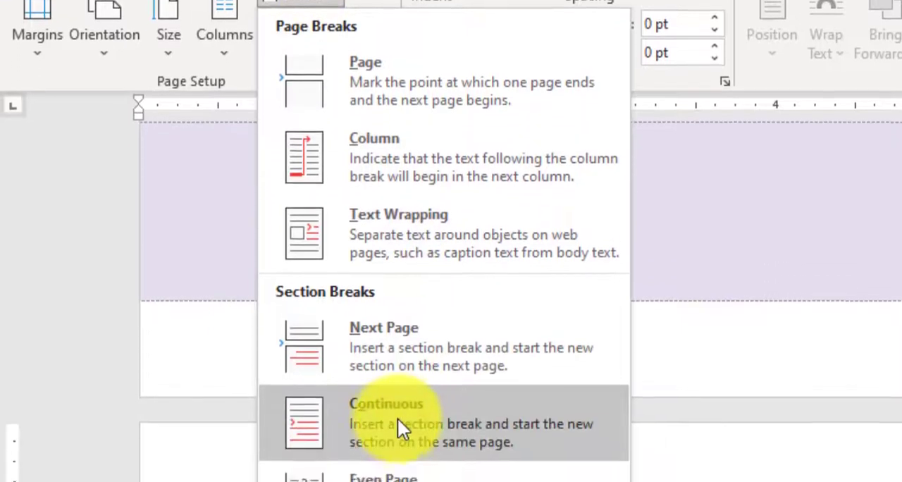
pyautogui.click(398, 418)
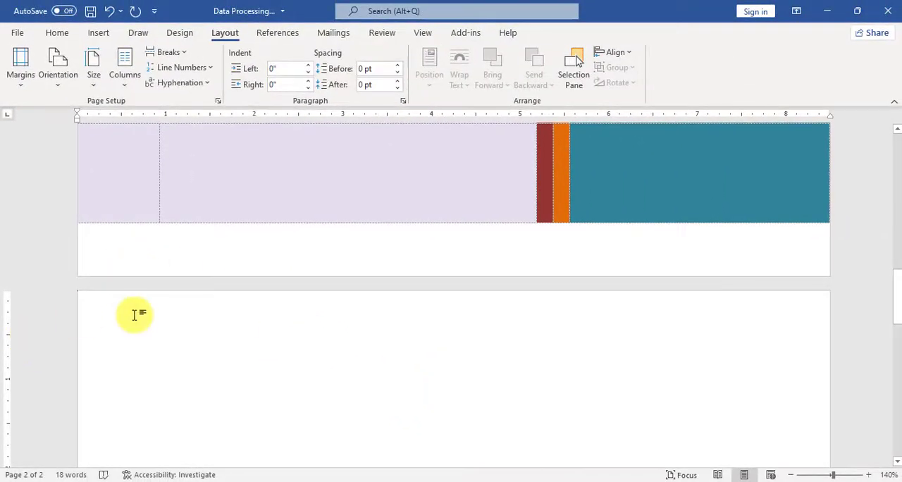
# Set the second page's section margins to 1" on all four sides and enter "Computer Technology" on that page.
pyautogui.scroll(-2, 134, 315)
pyautogui.doubleClick(8, 337)
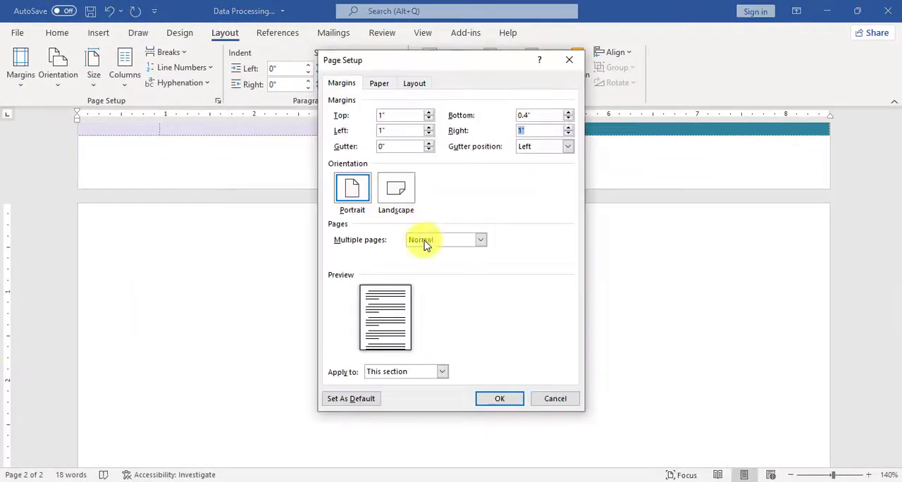
pyautogui.click(500, 399)
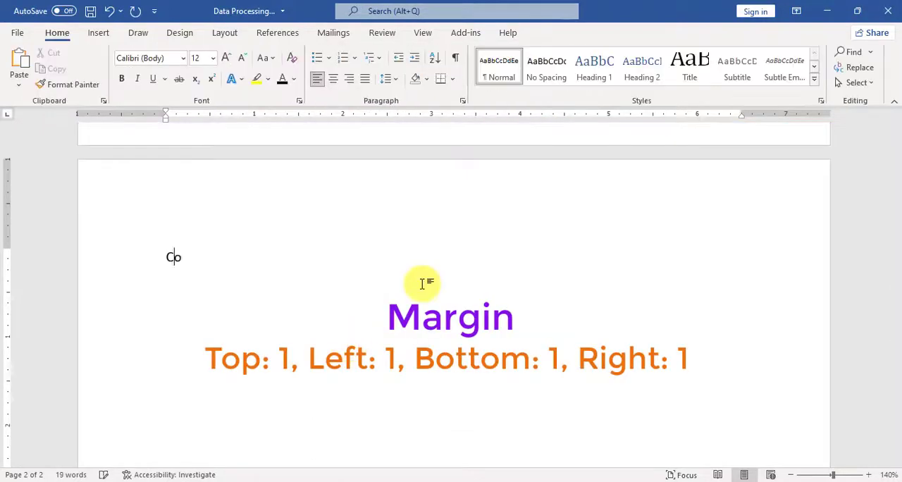
pyautogui.write('mputer Technology')
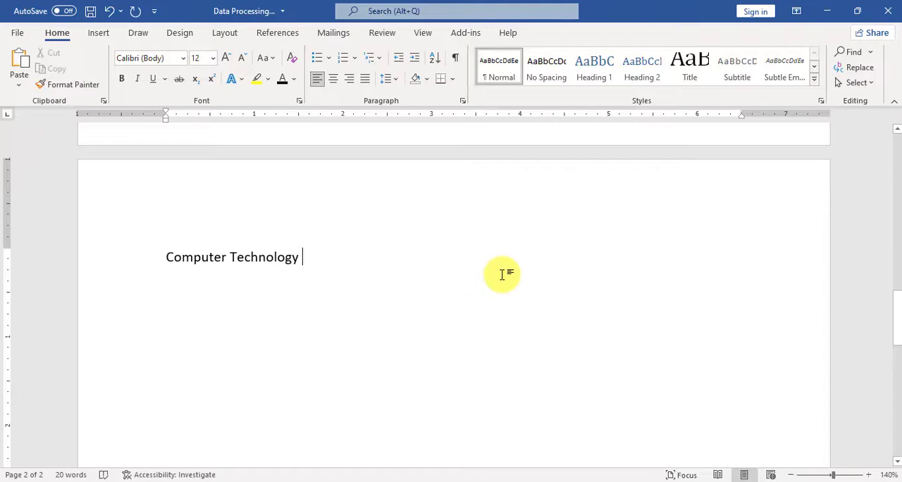
pyautogui.click(452, 272)
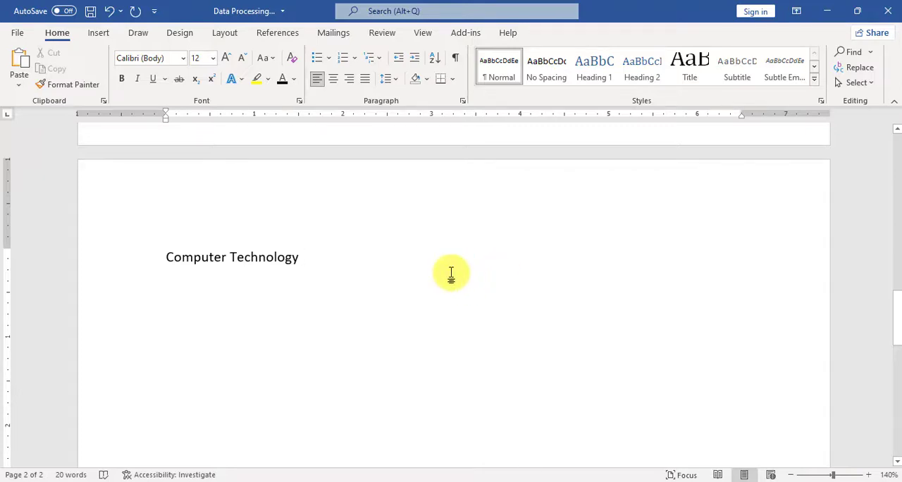
# Examine the finished cover page of Document1 in an enlarged print preview, from its upper edge to its lower edge.
pyautogui.scroll(5, 451, 273)
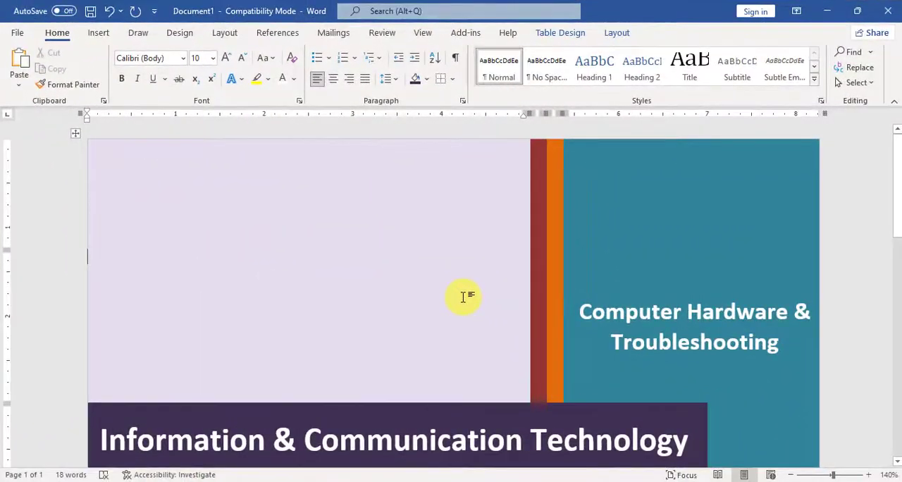
pyautogui.hotkey('ctrl', 'p')
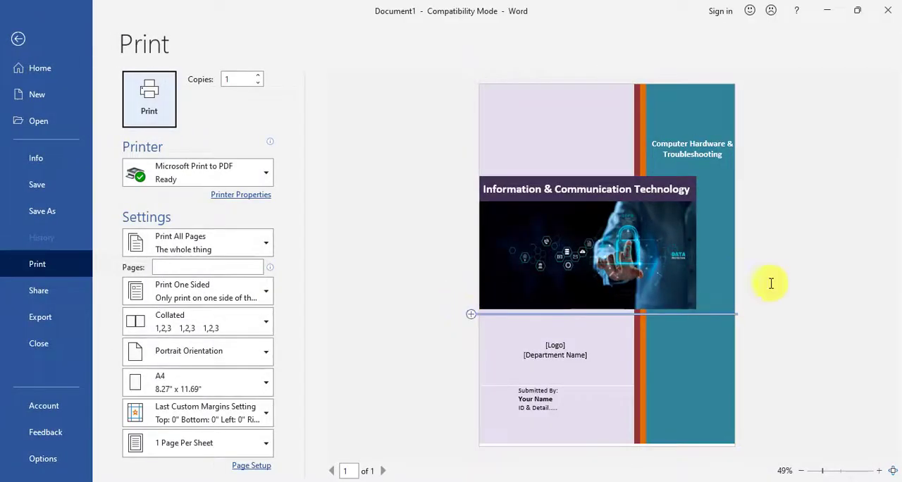
pyautogui.scroll(2, 783, 283)
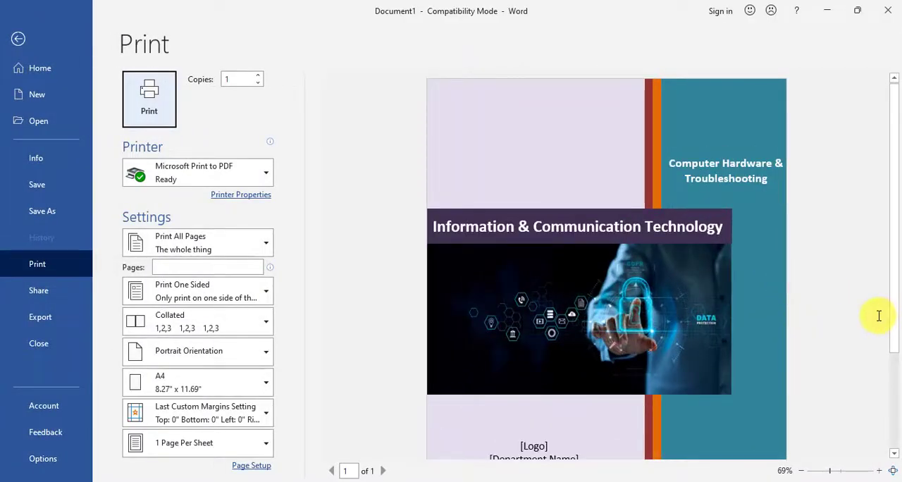
pyautogui.scroll(-4, 879, 316)
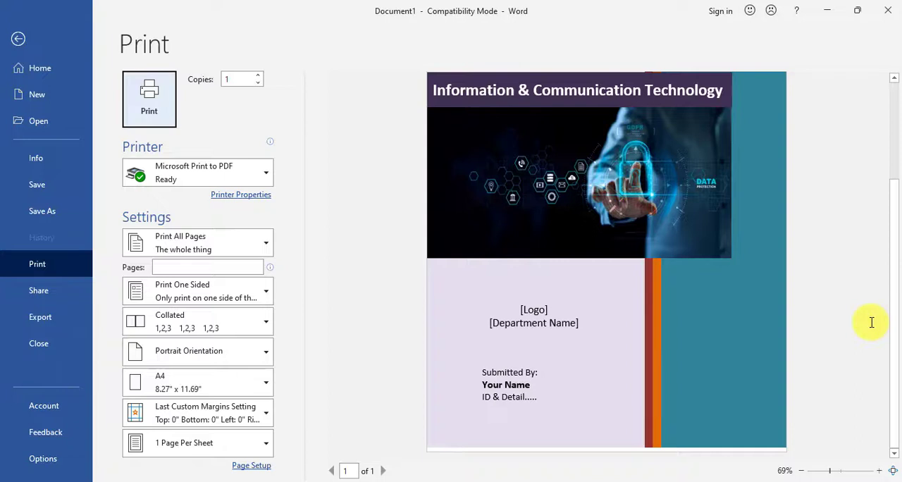
pyautogui.scroll(4, 872, 322)
pyautogui.scroll(-4, 861, 309)
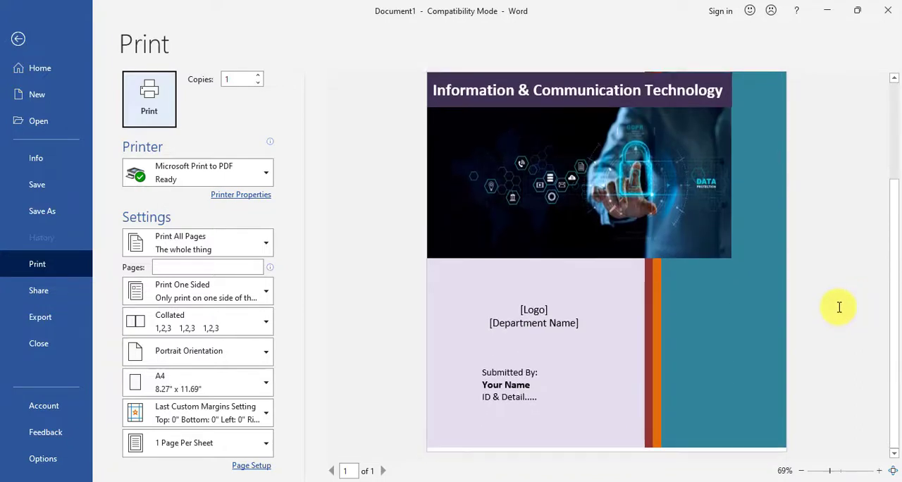
pyautogui.scroll(3, 839, 307)
pyautogui.scroll(-3, 839, 306)
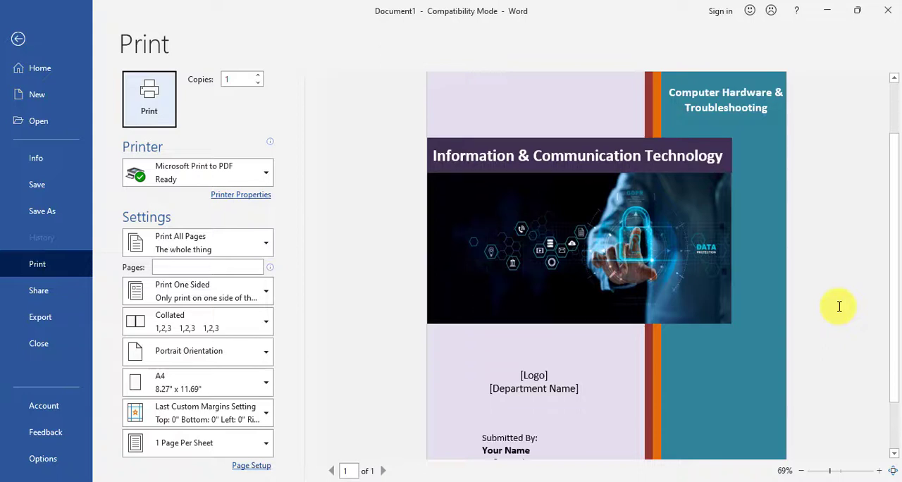
pyautogui.scroll(4, 838, 305)
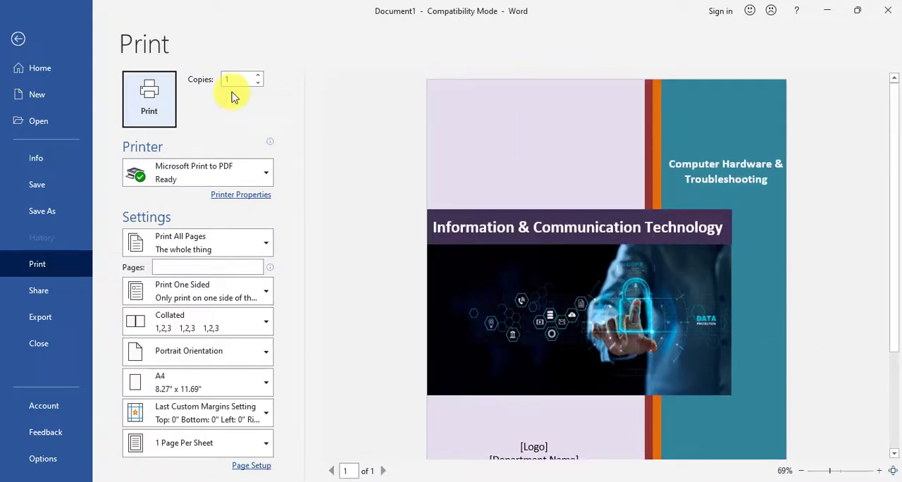
pyautogui.click(19, 39)
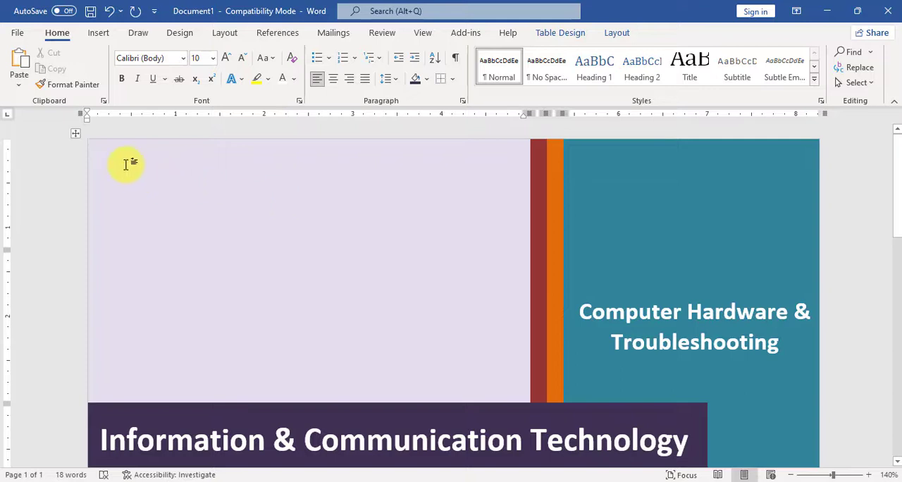
# Apply Align Center to the two empty lavender cells above the "Information & Communication Technology" title.
pyautogui.click(615, 34)
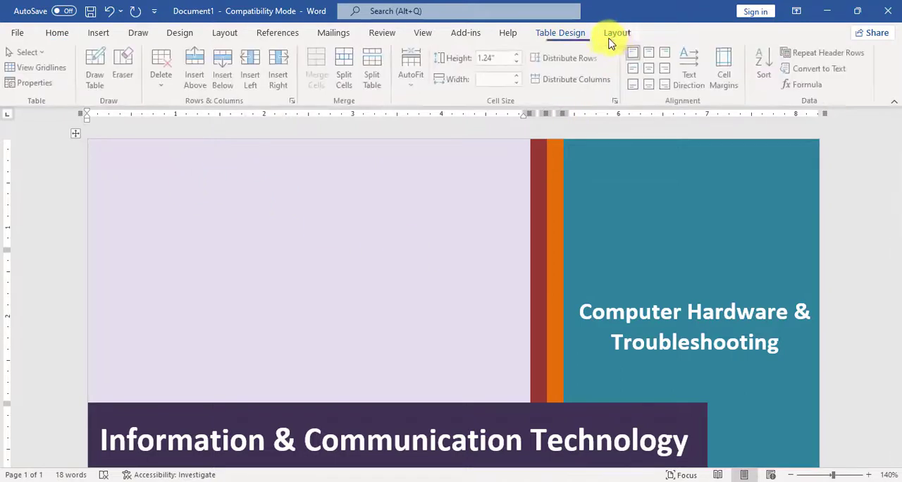
pyautogui.click(650, 74)
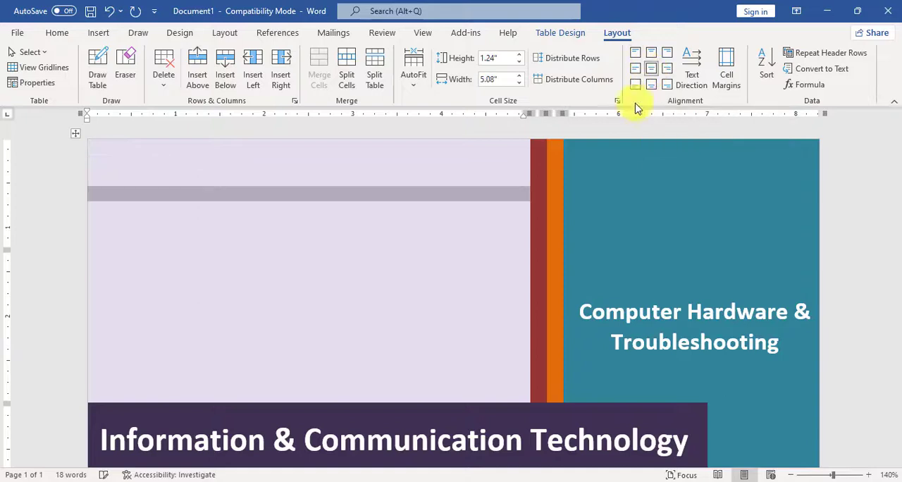
pyautogui.click(337, 271)
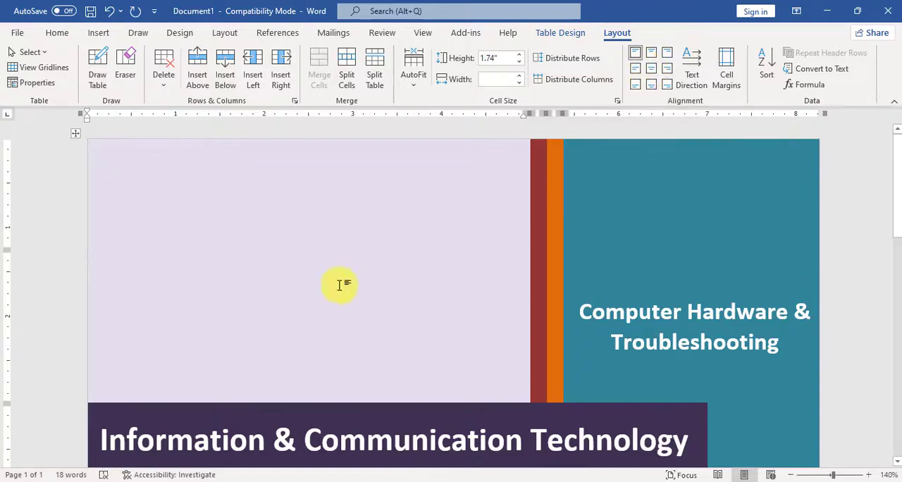
pyautogui.click(650, 73)
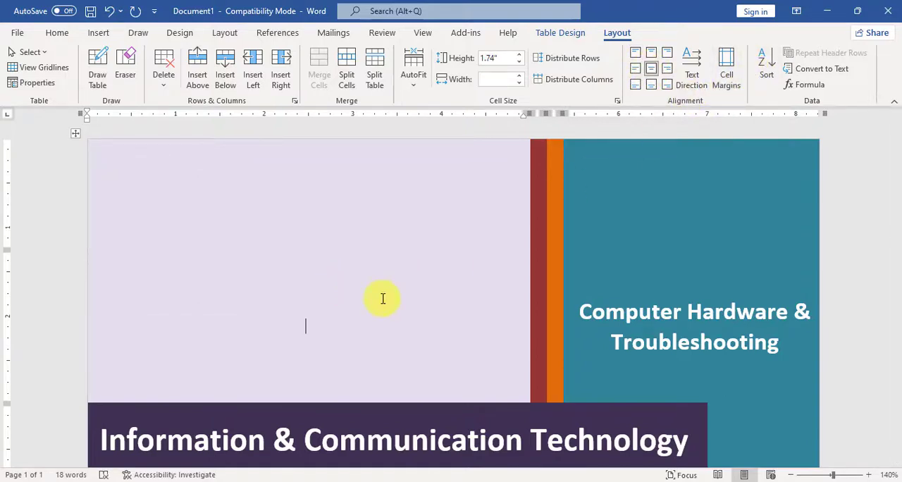